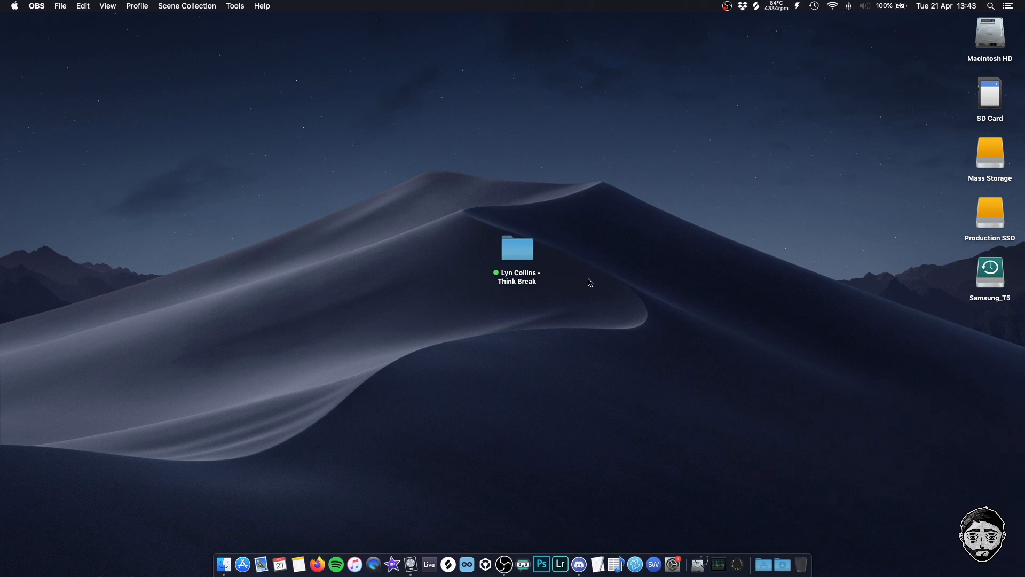
Open the "Lyn Collins - Think Break" folder on the desktop and reposition its window
double_click(518, 252)
left_click_drag(641, 129, 593, 155)
left_click_drag(714, 198, 434, 199)
left_click(457, 287)
View the file information of the first Think Break sample, and close it
left_click(435, 213)
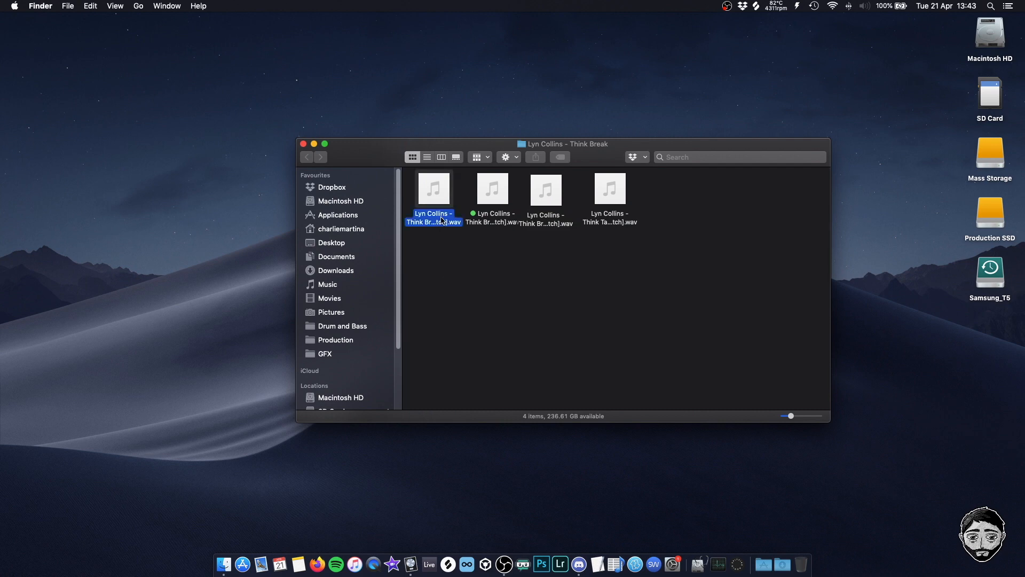
right_click(435, 219)
left_click(460, 298)
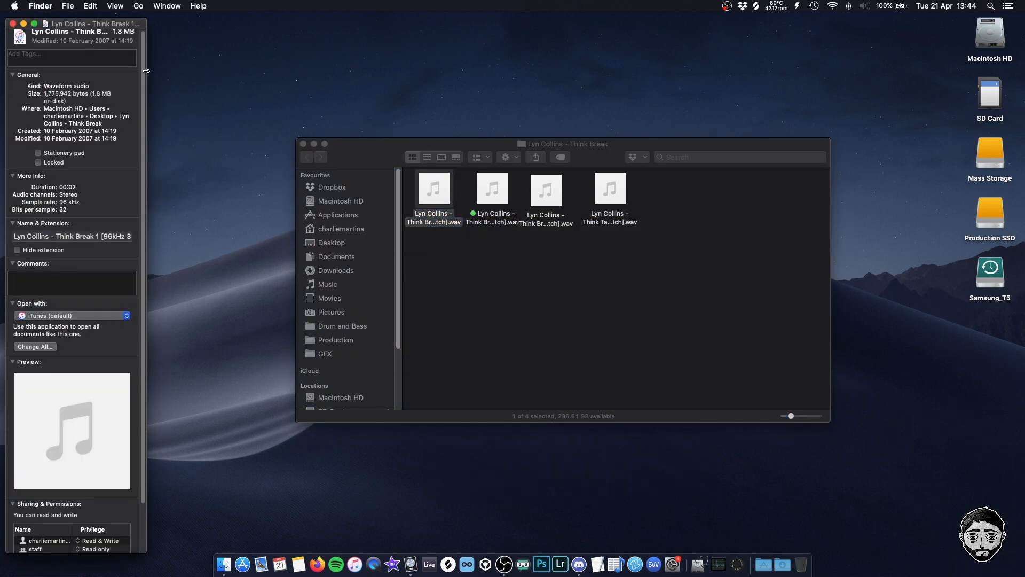
left_click(14, 24)
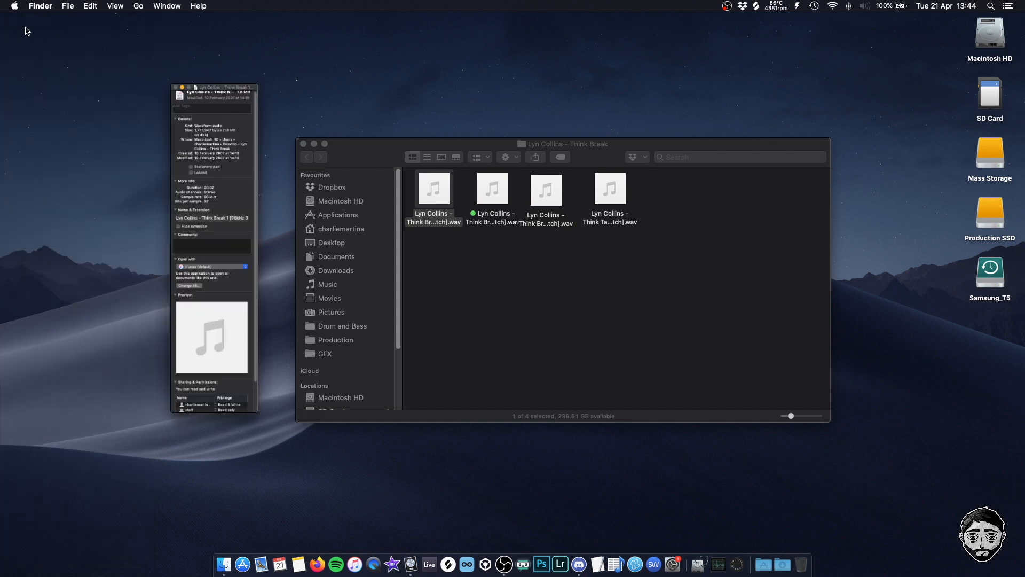
Preview the three Think Break samples and the Think Tambourine sample one after another
left_click_drag(581, 148, 537, 152)
left_click(443, 233)
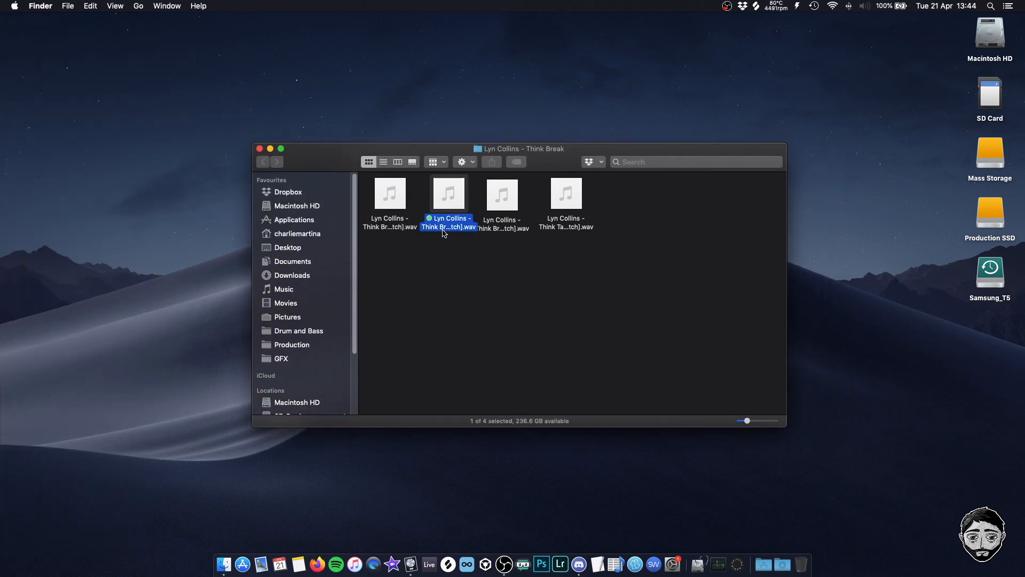
key("Left")
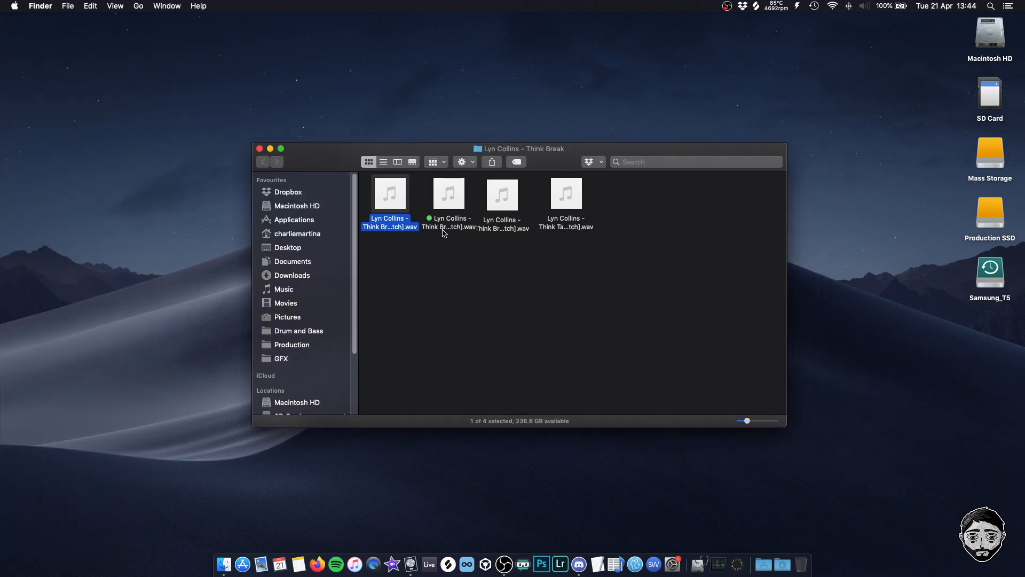
key("space")
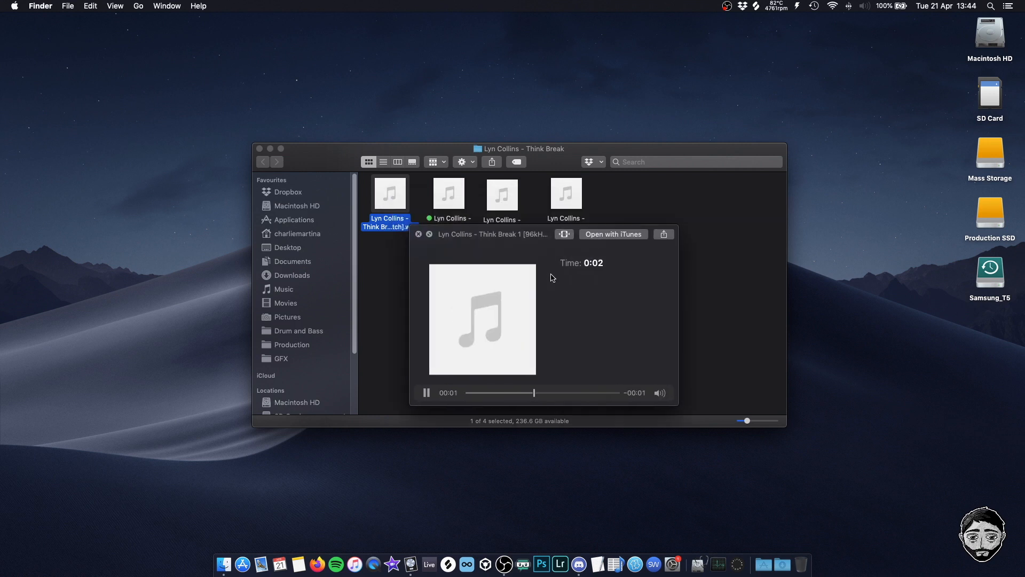
left_click(457, 222)
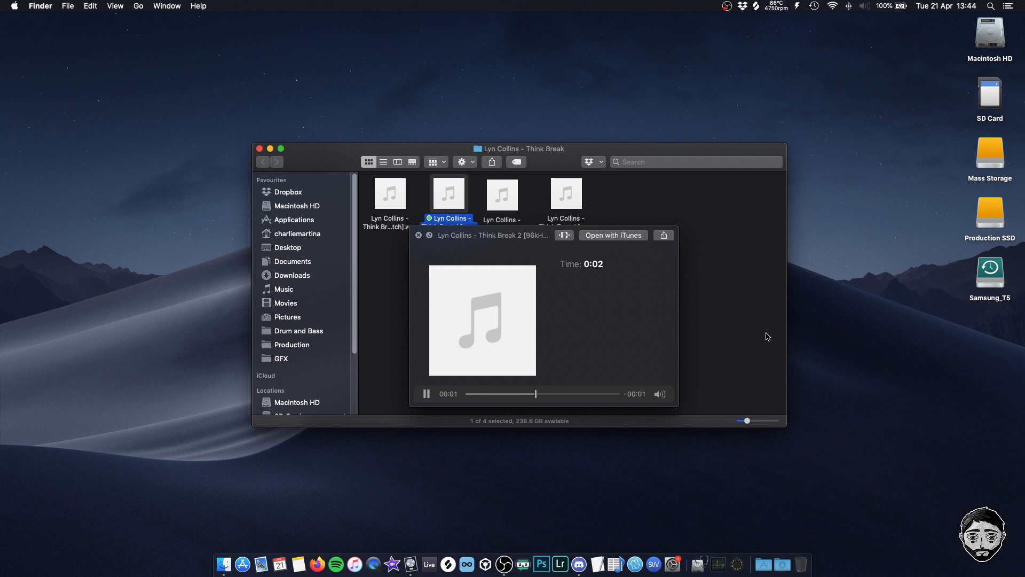
left_click(508, 211)
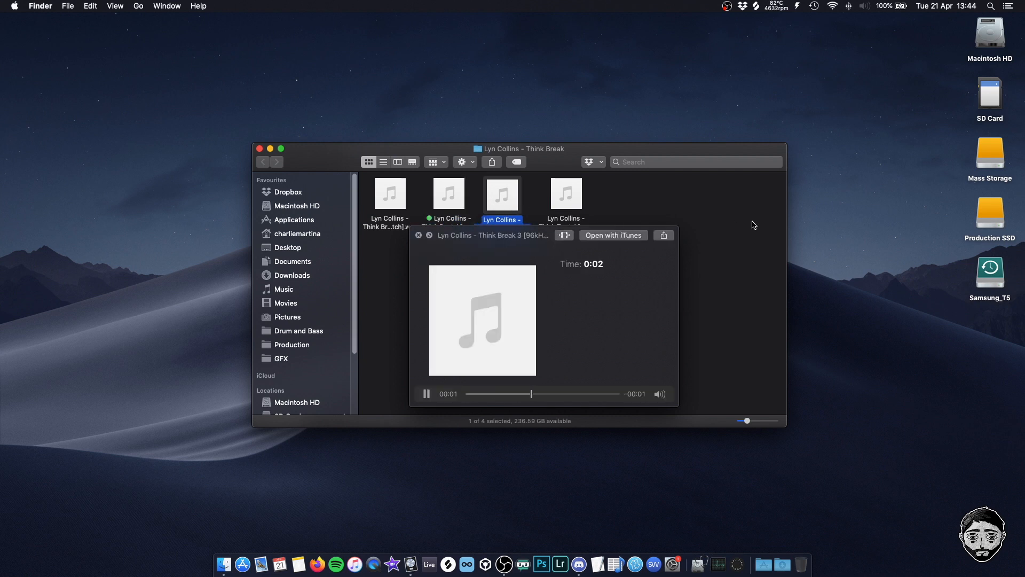
left_click(571, 205)
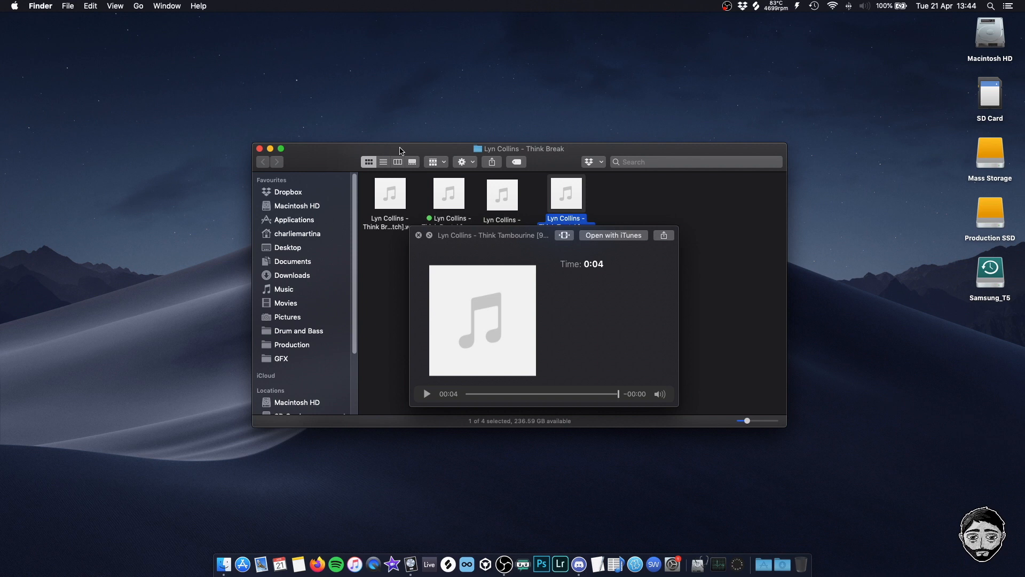
left_click(602, 194)
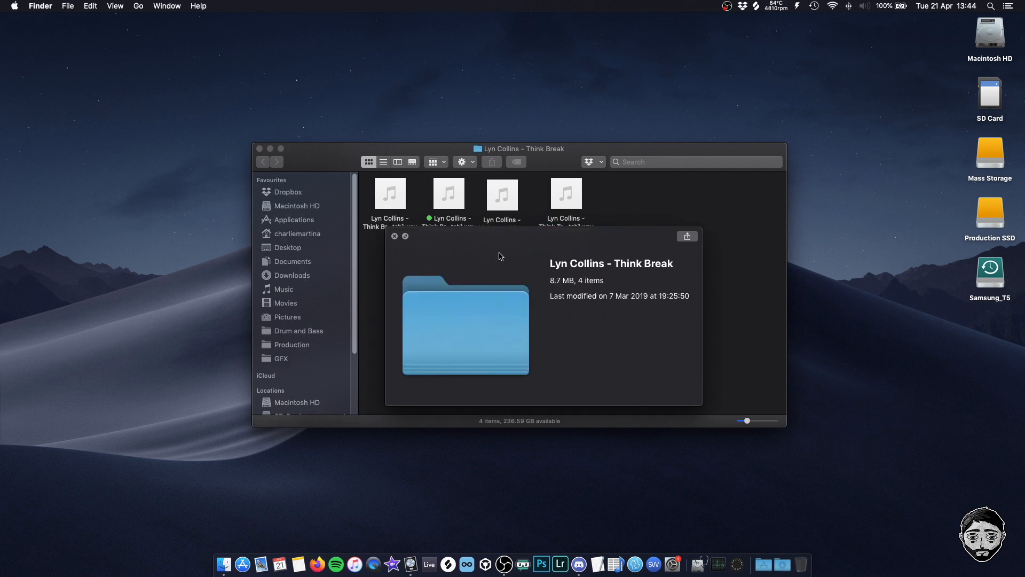
key("space")
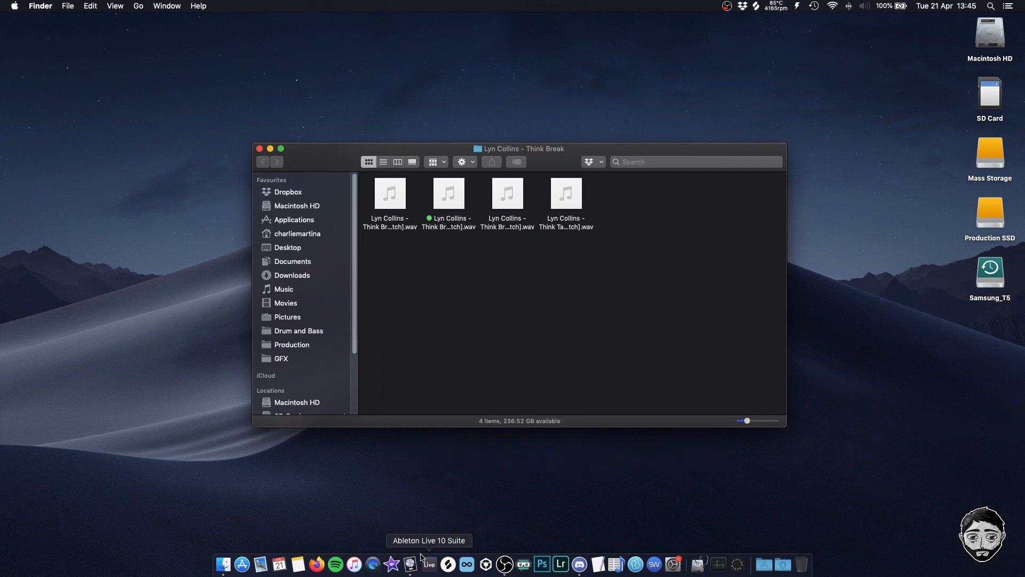
Switch to Logic Pro X and create a new project from the D&B 2020 template
left_click(86, 6)
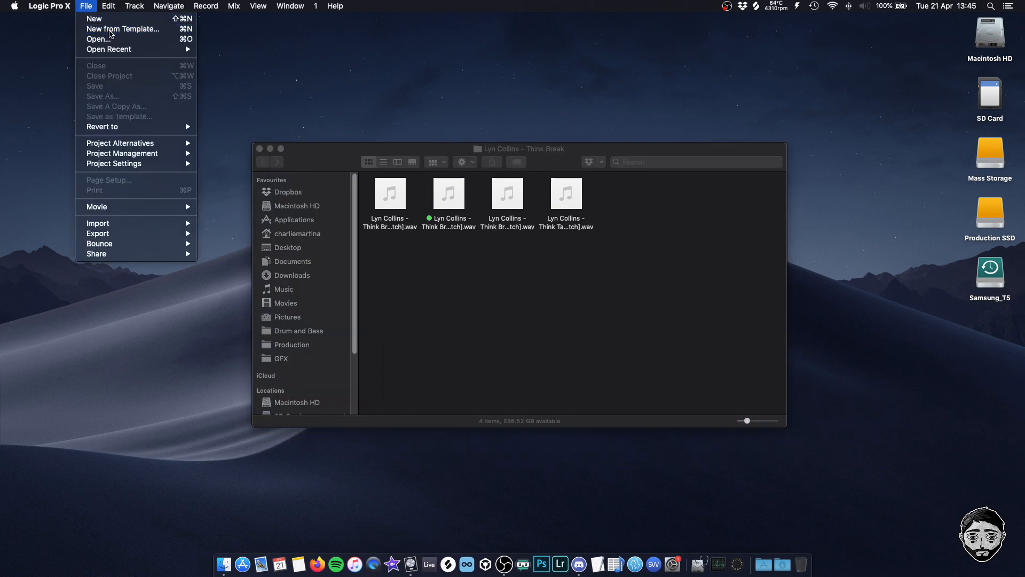
left_click(110, 30)
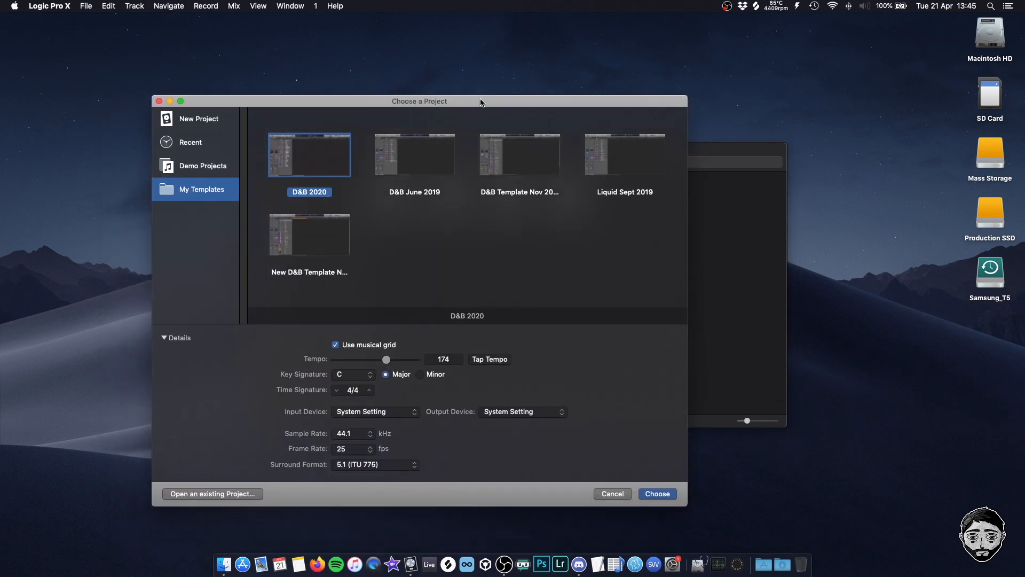
left_click_drag(480, 102, 584, 75)
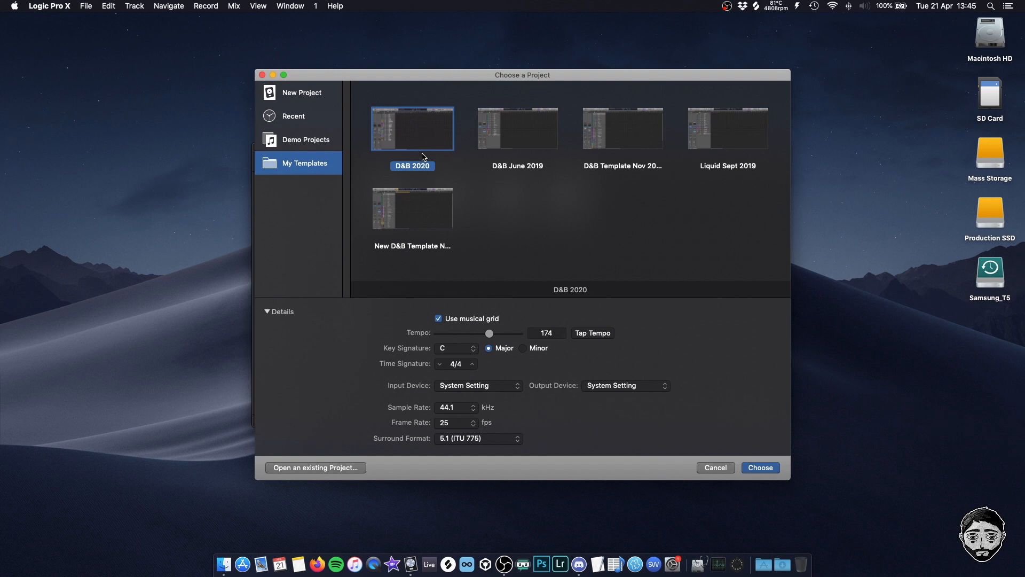
left_click(769, 468)
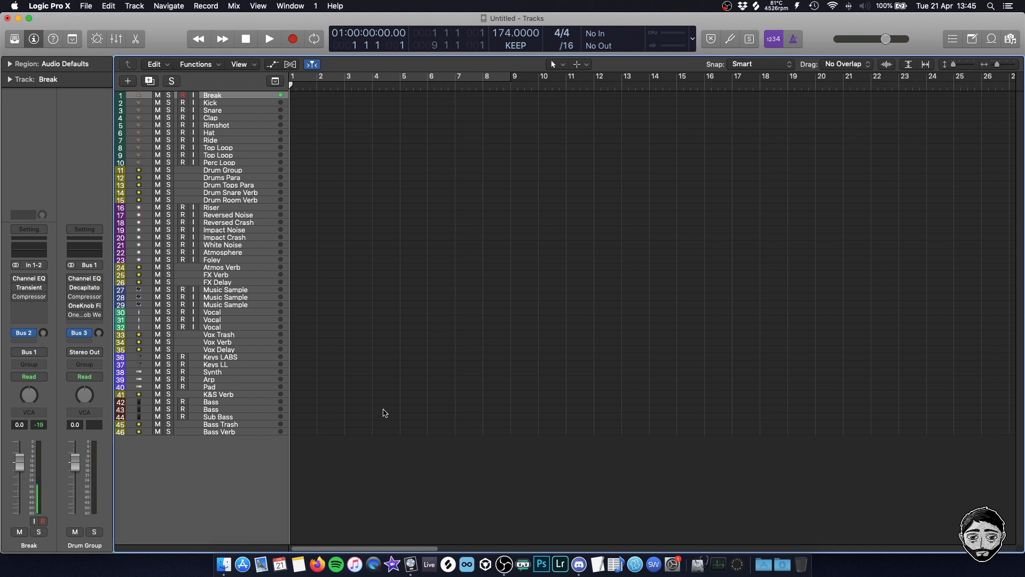
Import the Think Break 2 sample at bar 1 of the Break track, converting the file to the project's sample rate
key("super+Down")
key("super+Down")
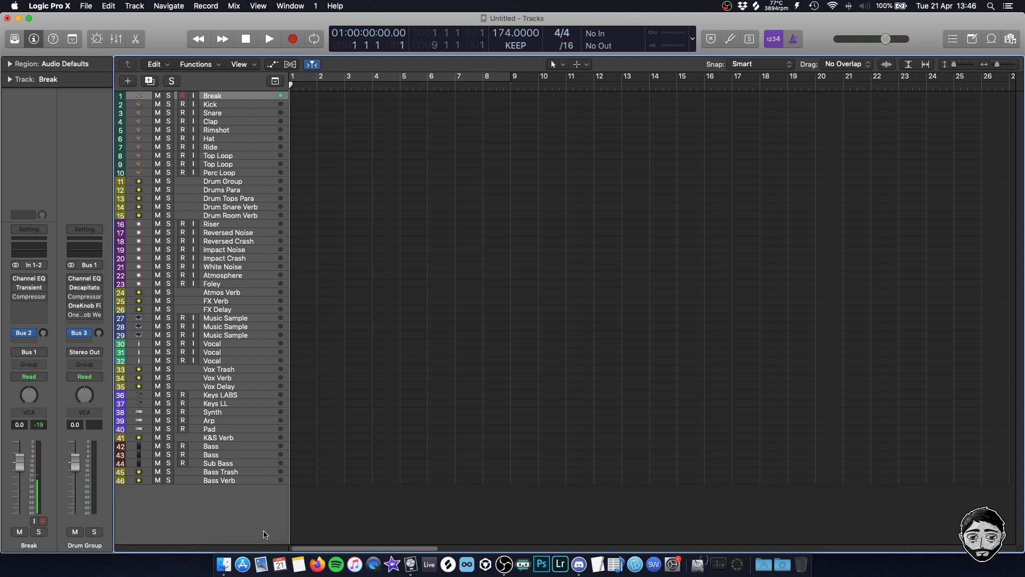
left_click(223, 564)
left_click_drag(423, 154, 563, 172)
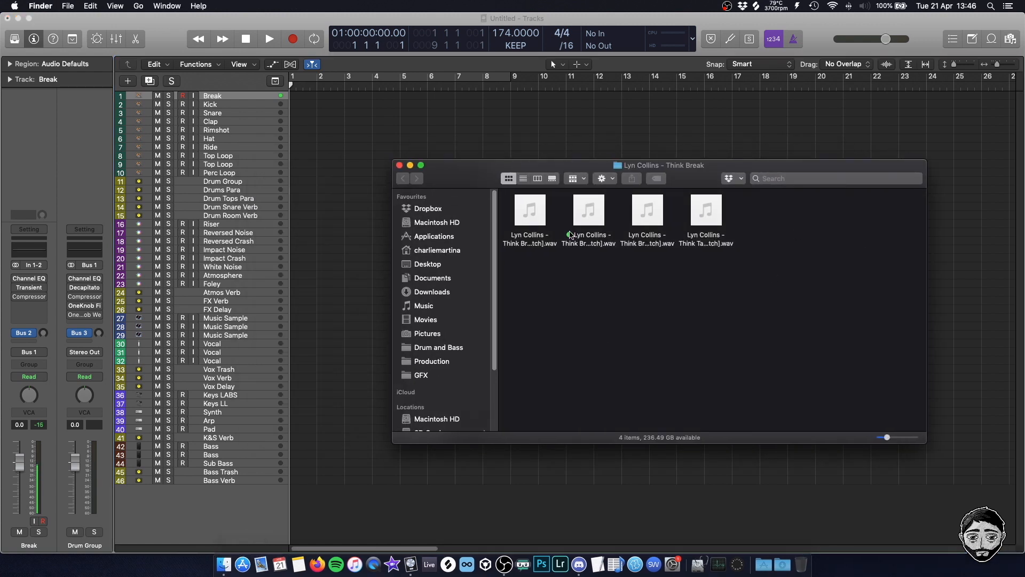
left_click(589, 259)
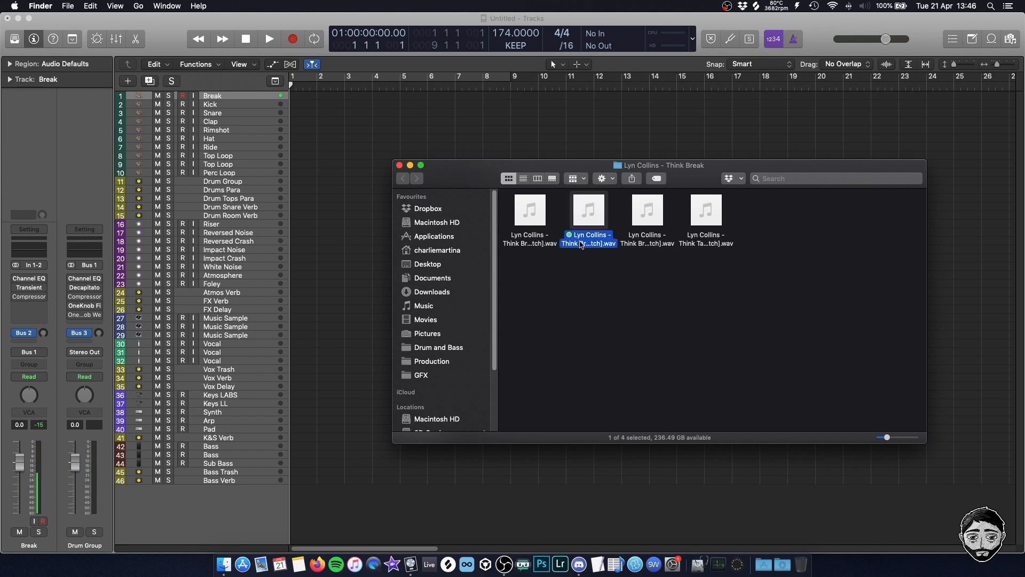
left_click_drag(589, 224, 291, 99)
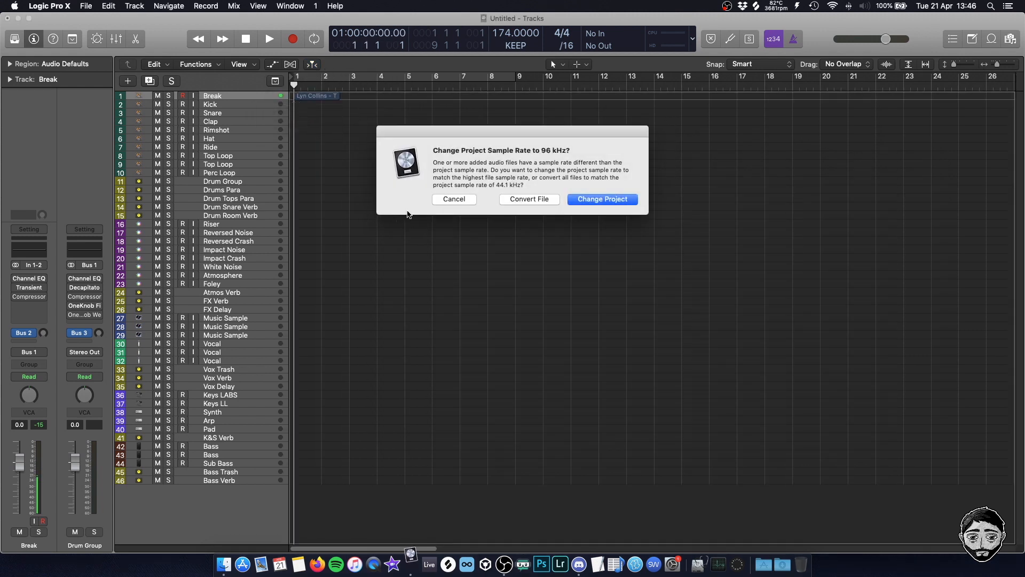
left_click(516, 199)
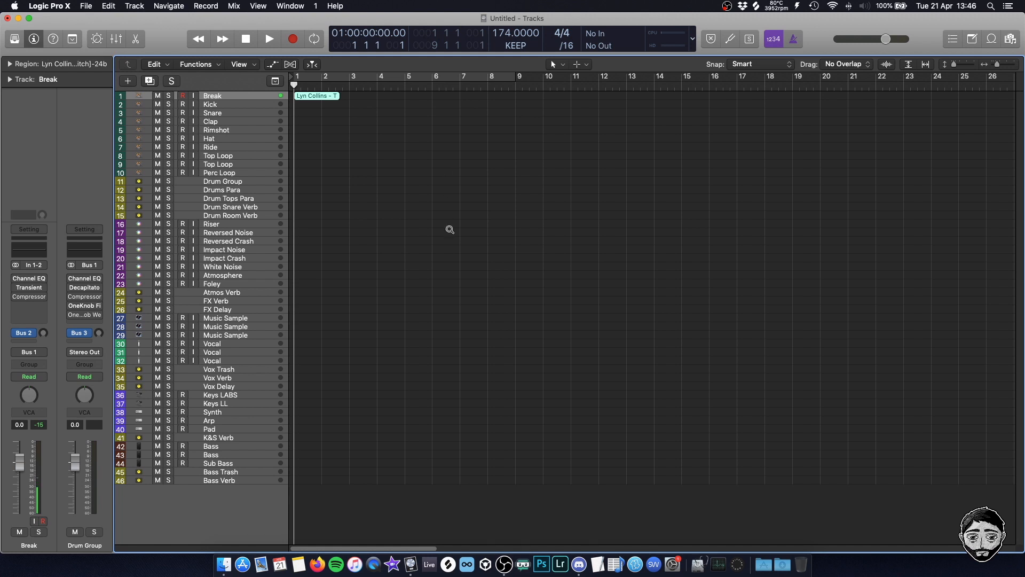
Play back the imported Think Break 2 region on the Break track
scroll(450, 229, "up", 5)
key("space")
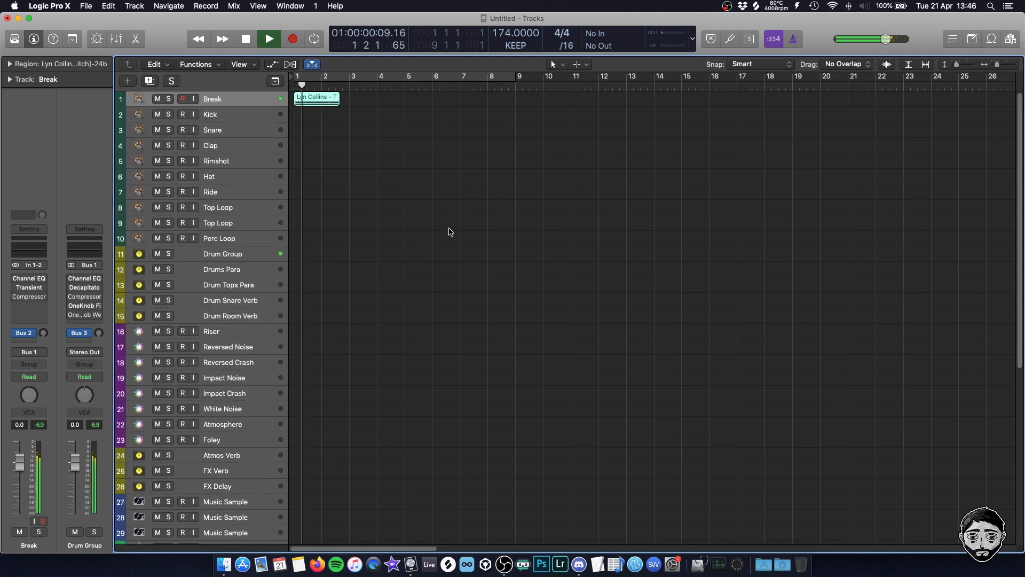
scroll(450, 231, "up", 2)
key("space")
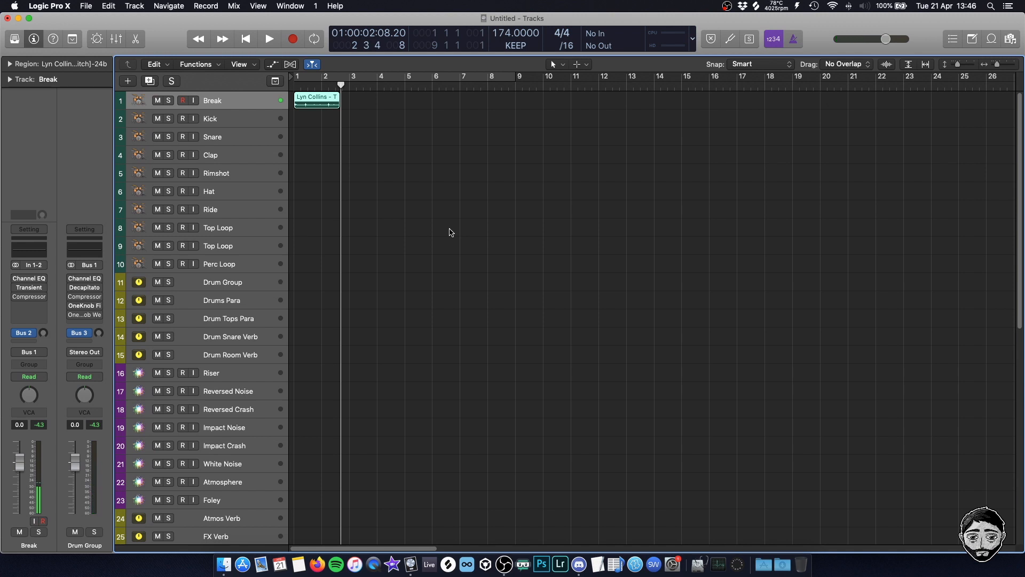
Show the Flex controls in the track headers and enable Flex on the Break track
left_click(451, 200)
key("super+f")
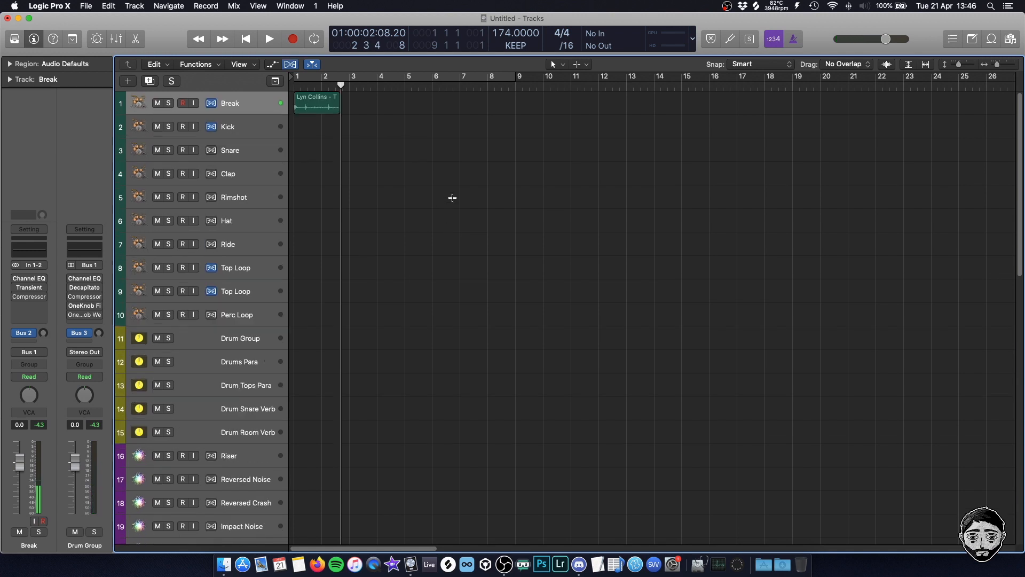
key("super+Right")
key("super+Right")
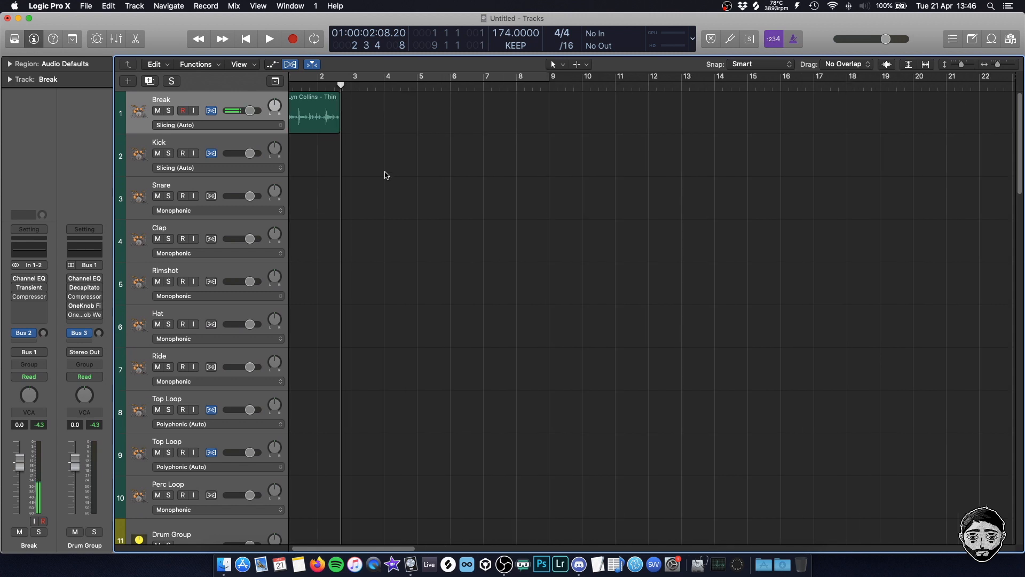
scroll(358, 220, "left", 1)
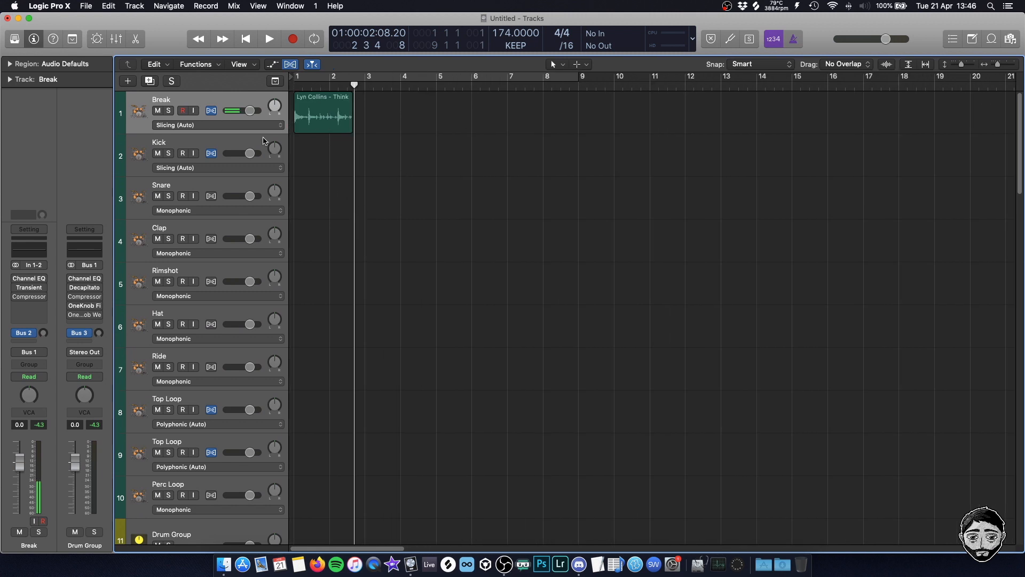
left_click(290, 64)
left_click(290, 64)
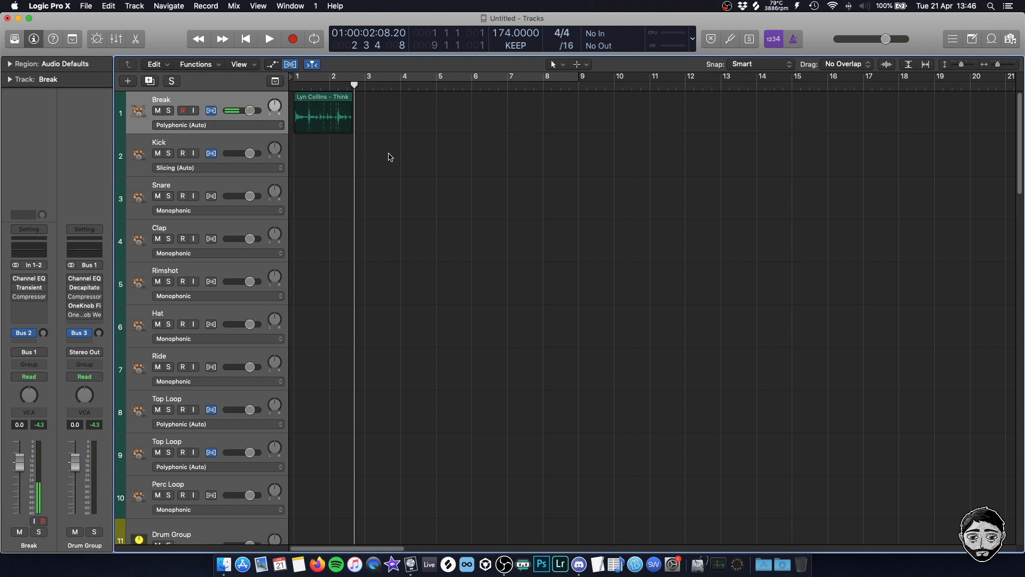
left_click(211, 111)
Examine the Flex modes available for the Break track
left_click(203, 125)
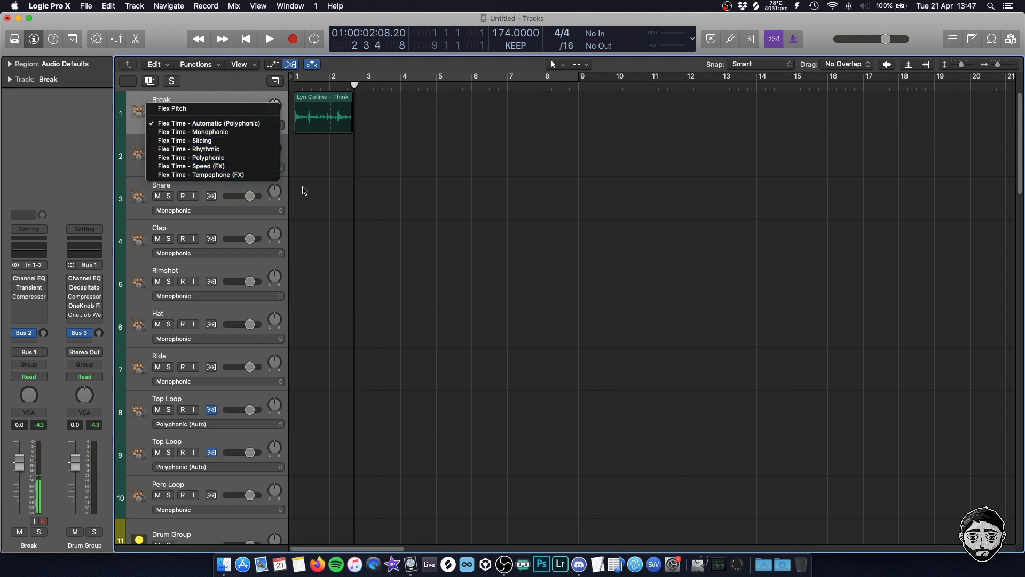
left_click(388, 194)
key("super+Right")
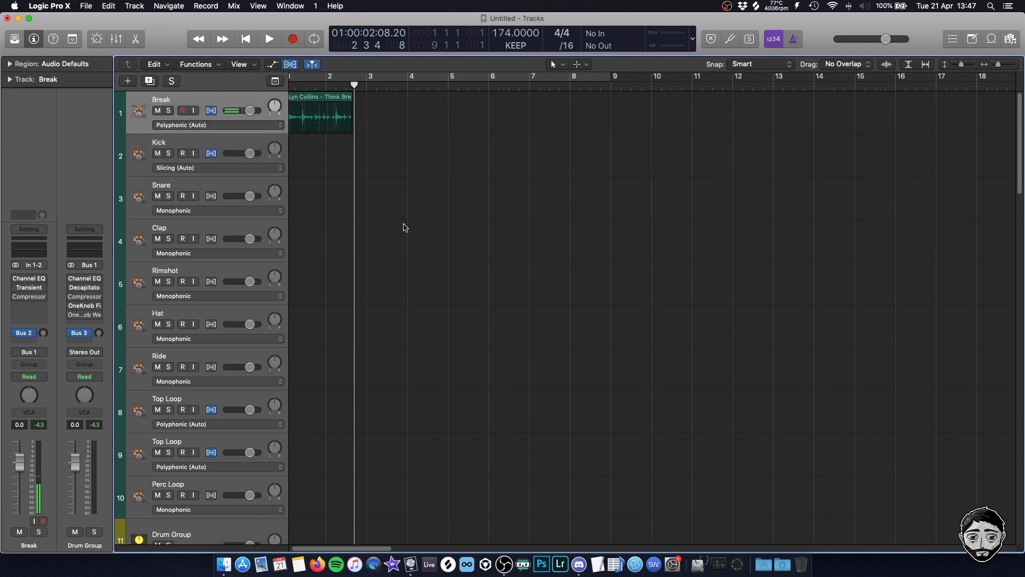
scroll(390, 233, "left", 2)
left_click(242, 125)
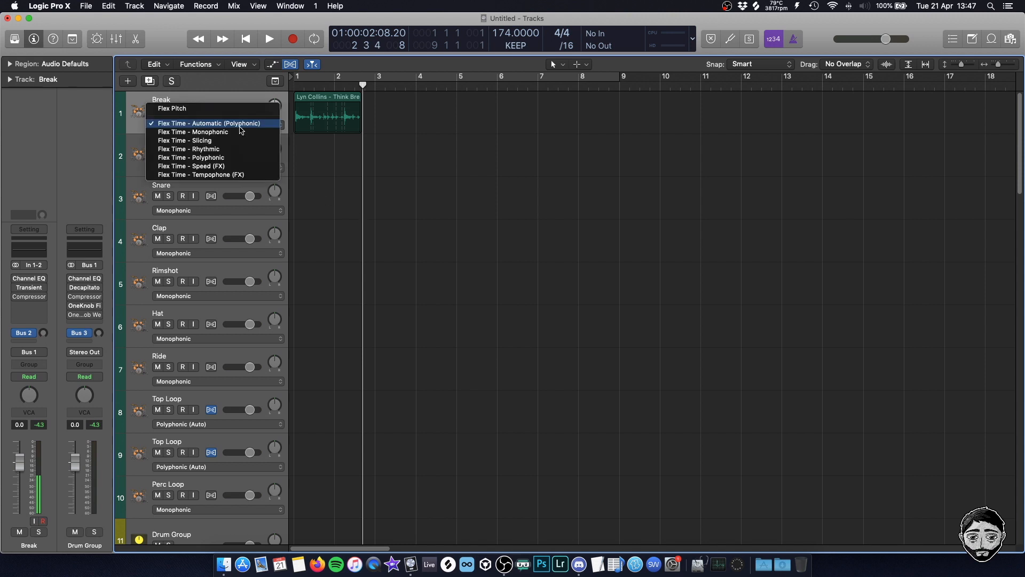
left_click(394, 167)
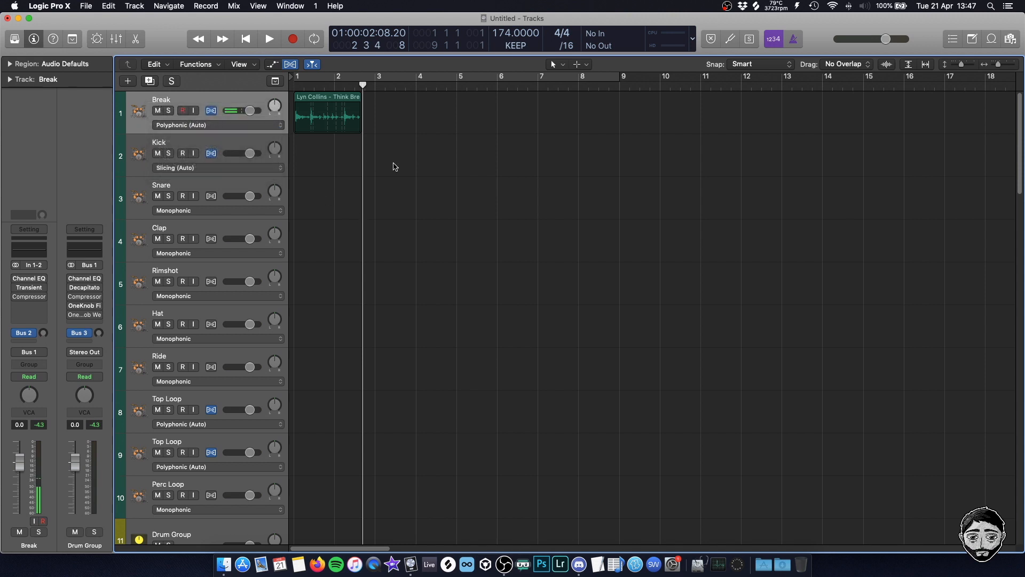
left_click(247, 125)
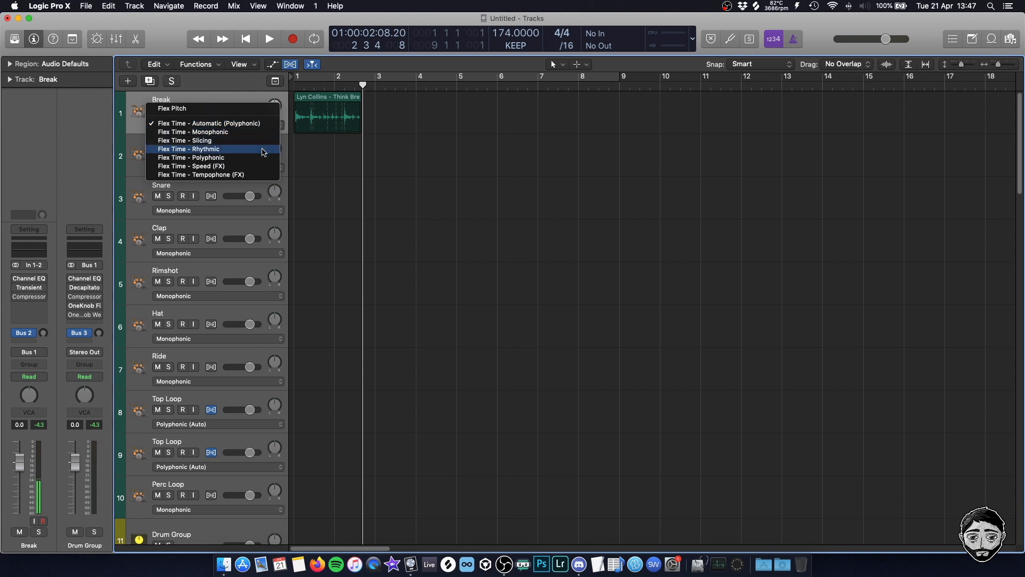
left_click(438, 168)
key("super+Right")
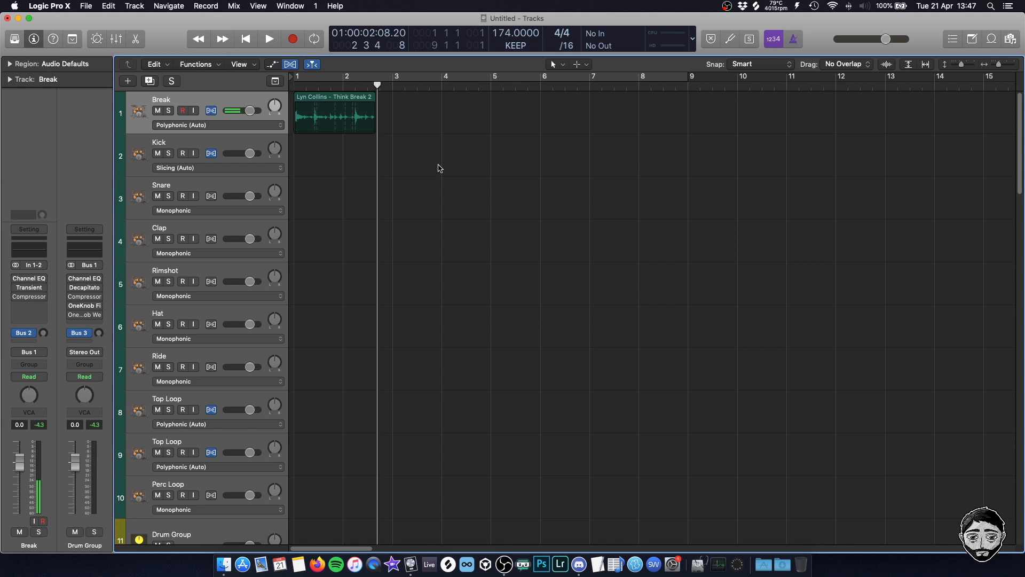
key("super+Right")
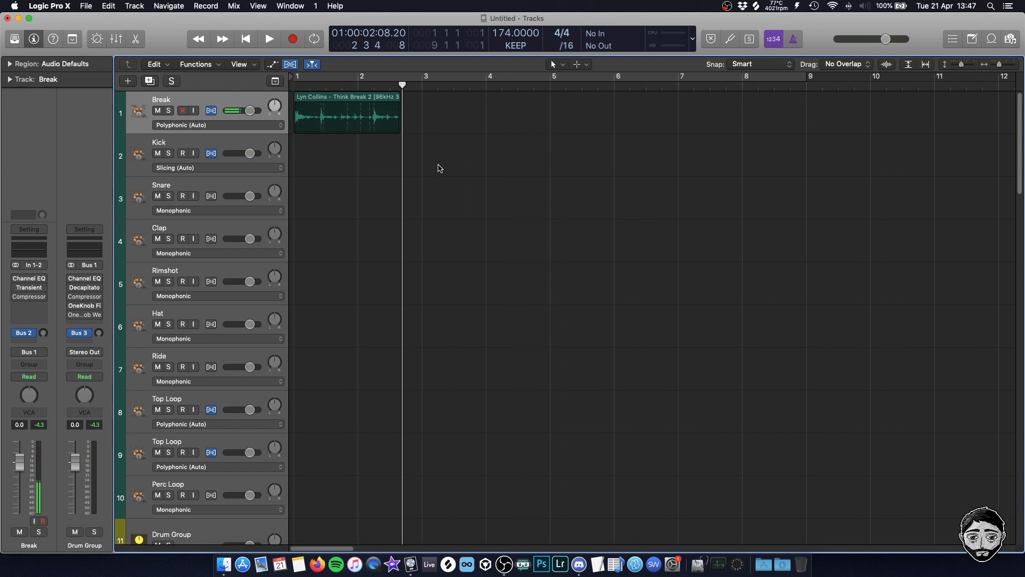
left_click(278, 127)
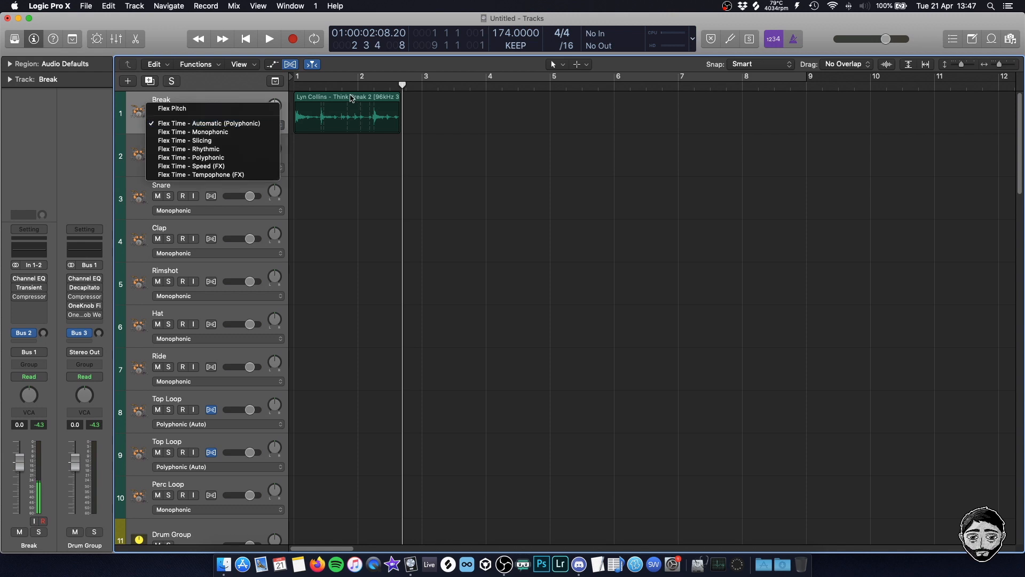
left_click(362, 169)
Set the Break track's Flex mode to Speed (FX) and play back the region
left_click(262, 128)
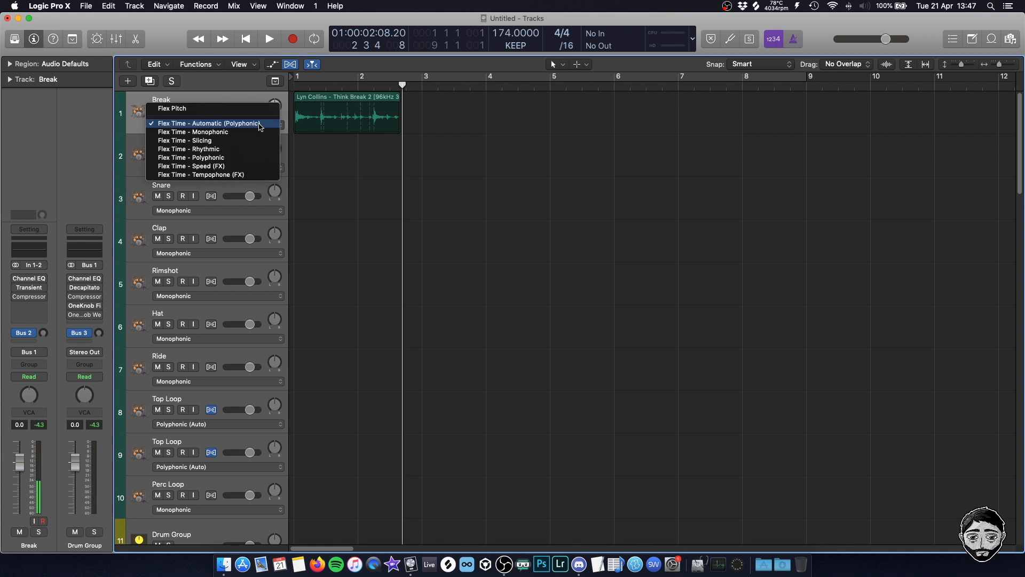
left_click(256, 167)
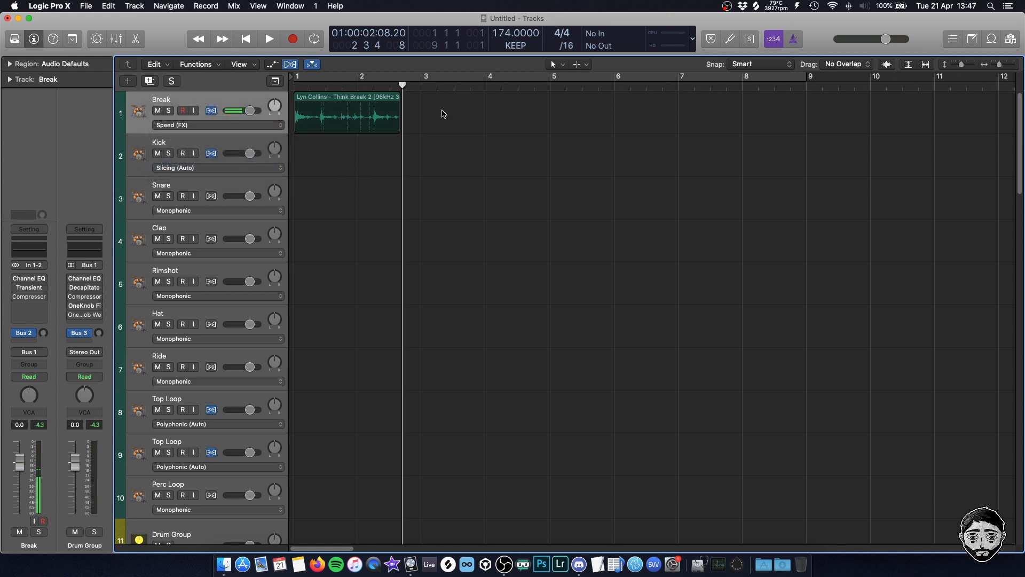
key("space")
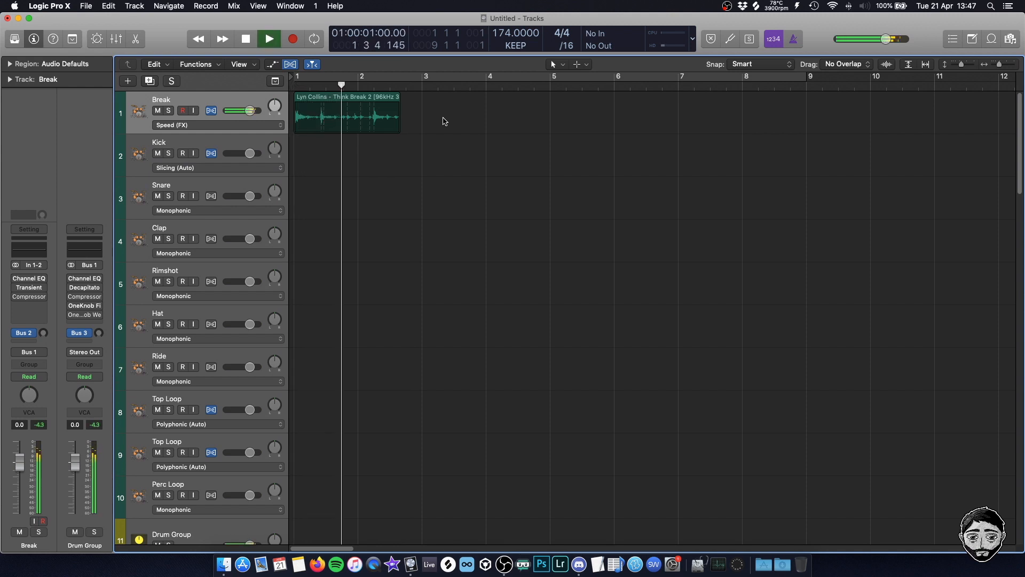
key("space")
Time-compress the Think Break region to end at bar 2, then cycle playback from bar 1 to bar 2
left_click_drag(399, 97, 357, 98)
left_click(384, 106)
left_click(349, 79)
left_click(345, 81)
left_click(300, 78)
left_click(299, 78)
left_click_drag(299, 80, 358, 79)
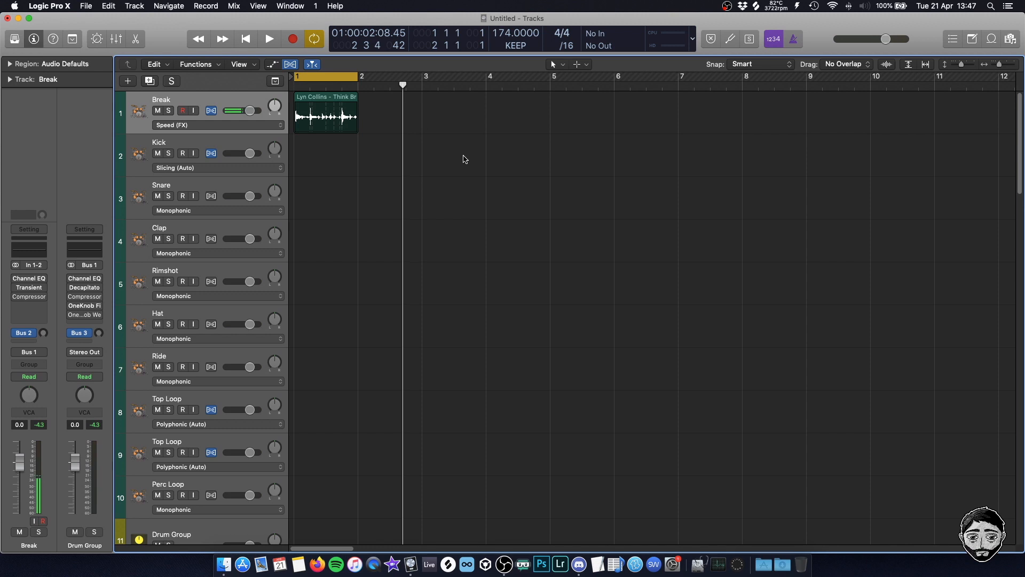
key("space")
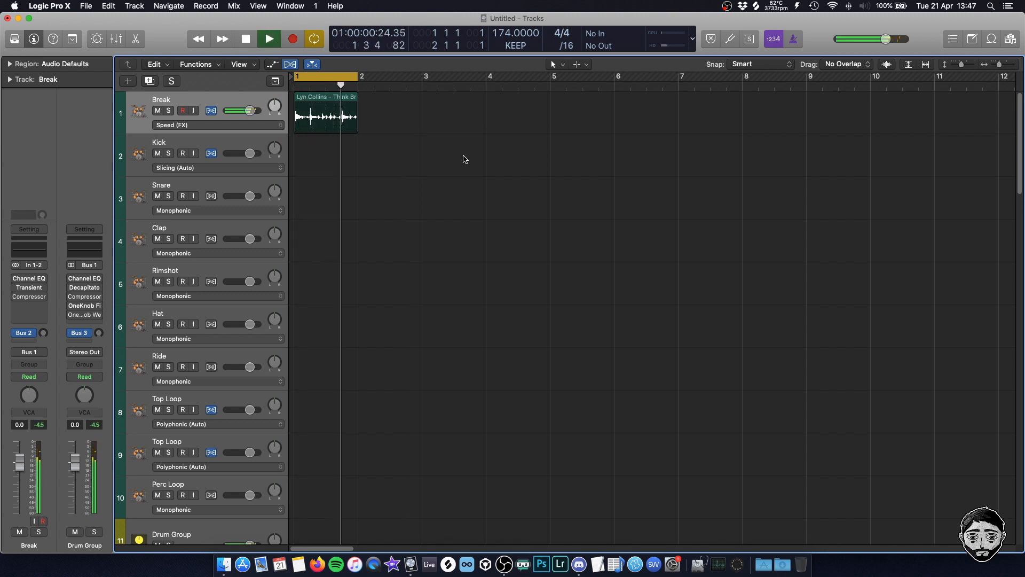
Hide the Flex controls in the track headers and play back the one-bar break with its waveform enlarged
key("super+Right")
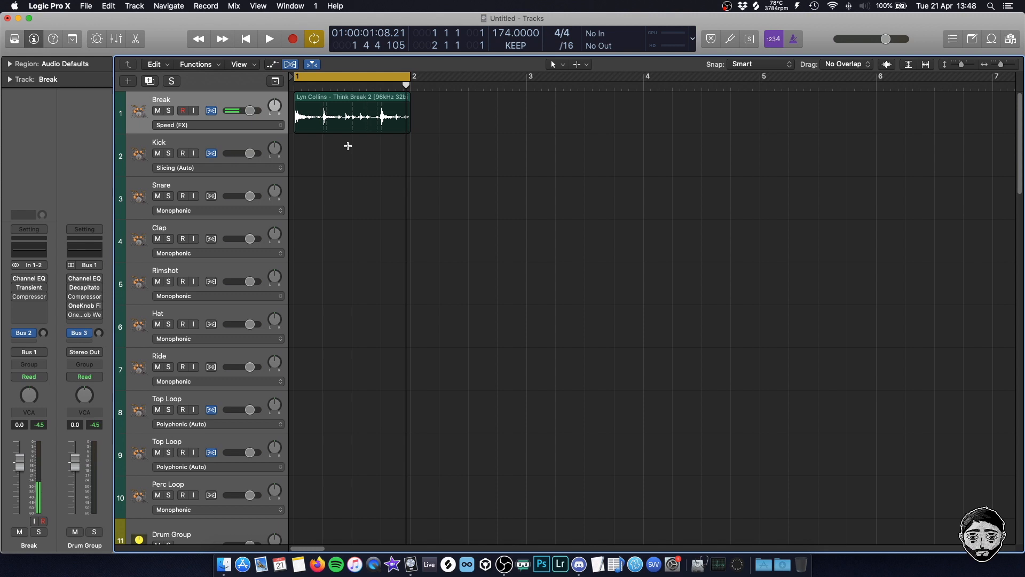
key("super+f")
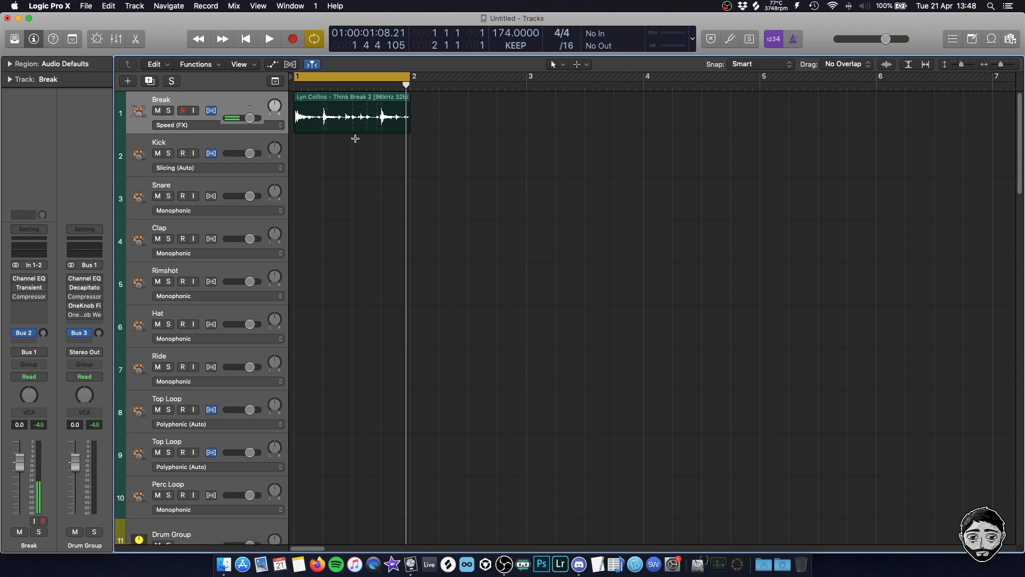
scroll(374, 181, "up", 5)
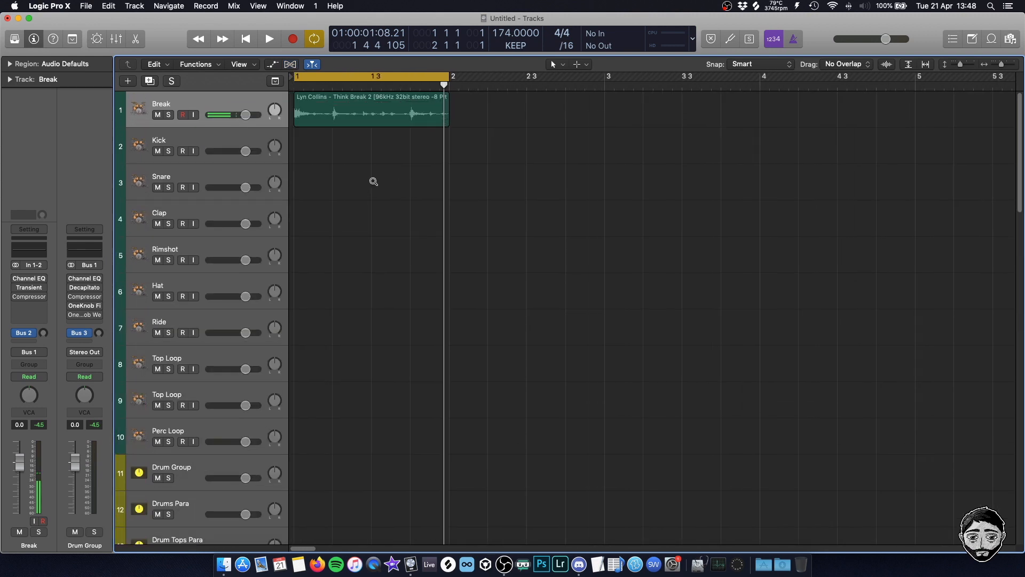
scroll(374, 181, "up", 2)
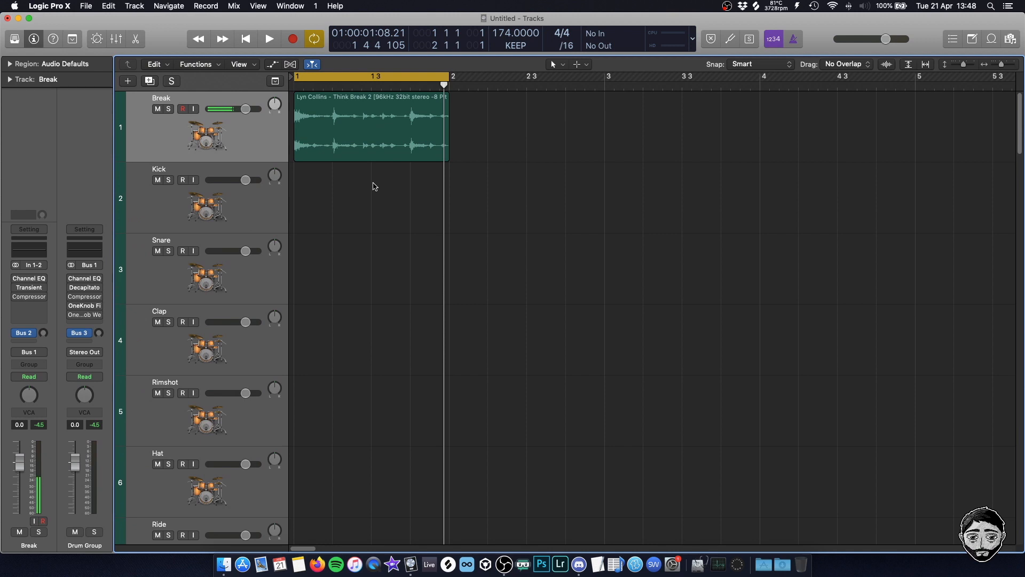
key("space")
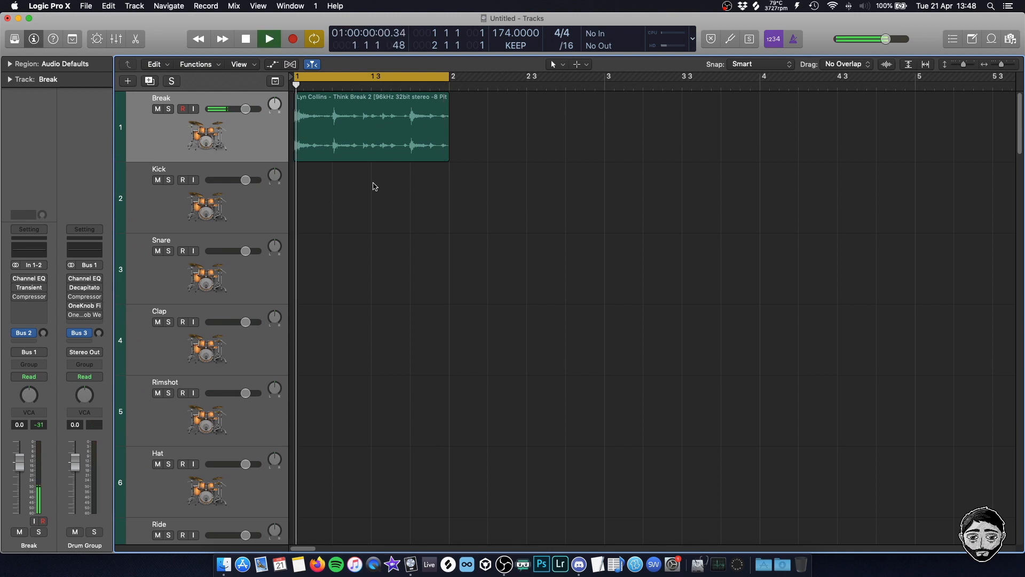
key("space")
Split the Think Break region at 1 3 3 1 with the Scissors tool while checking the cut by ear
key("t")
key("i")
scroll(409, 193, "up", 4)
scroll(419, 203, "left", 3)
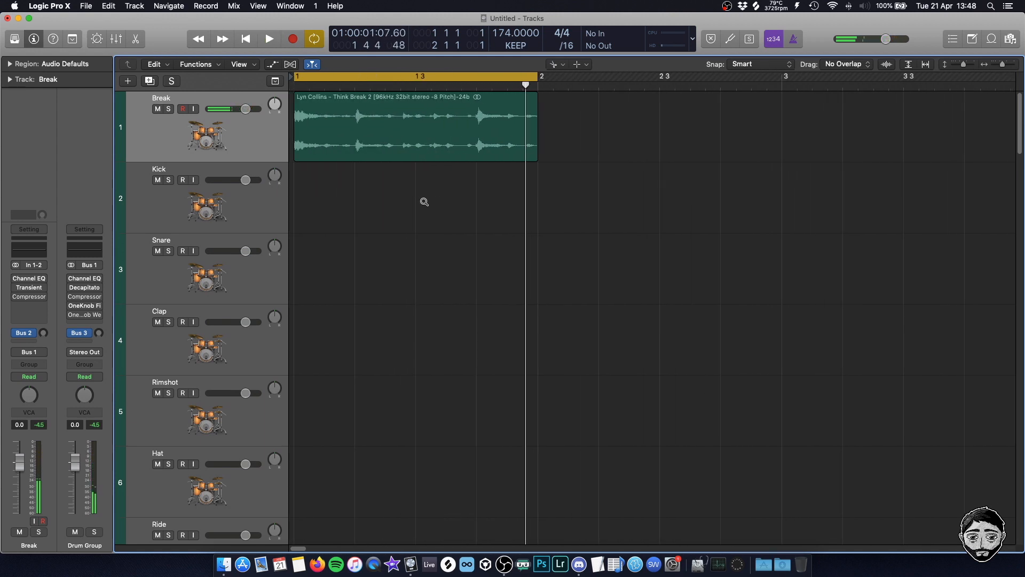
scroll(424, 204, "up", 1)
key("space")
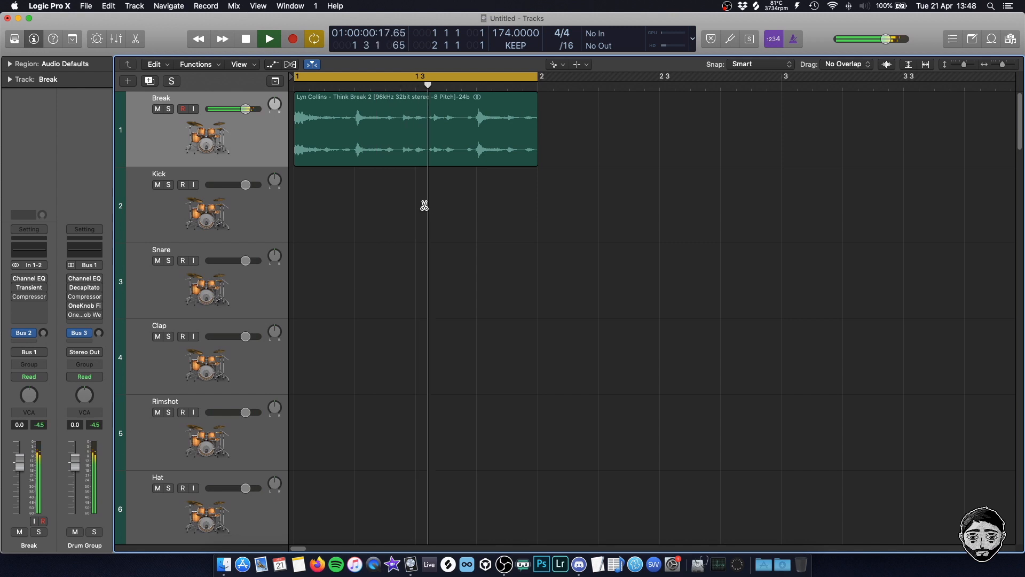
key("space")
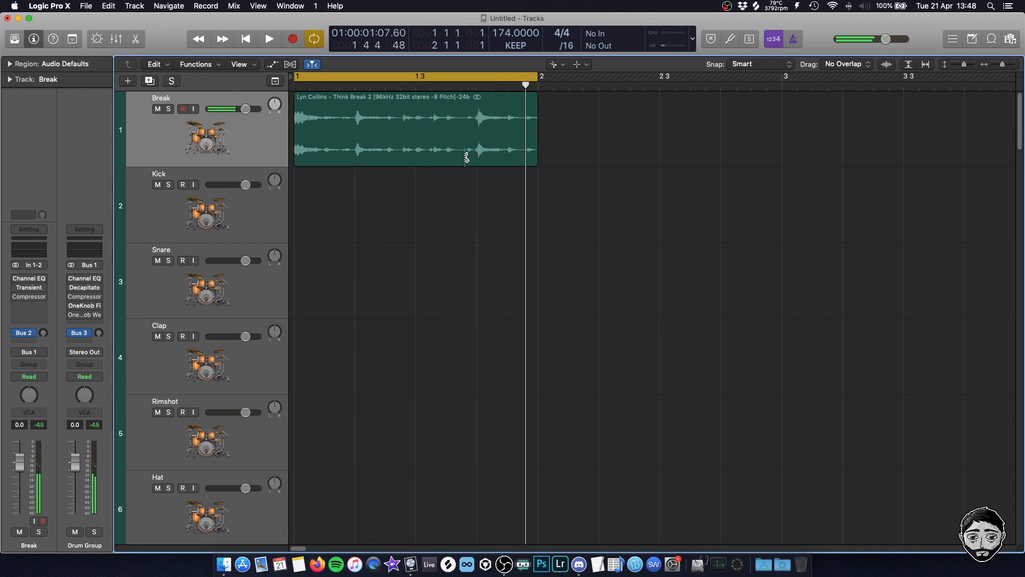
key("space")
left_click(450, 123)
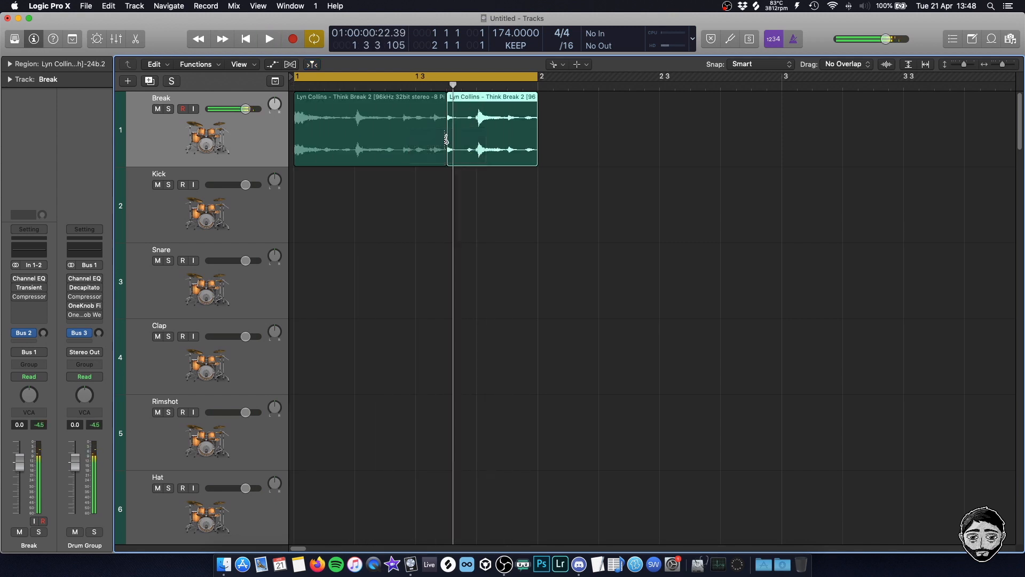
Delete the part of the break after the cut and put a copy of the first part at 1 3 3 1
key("t")
key("t")
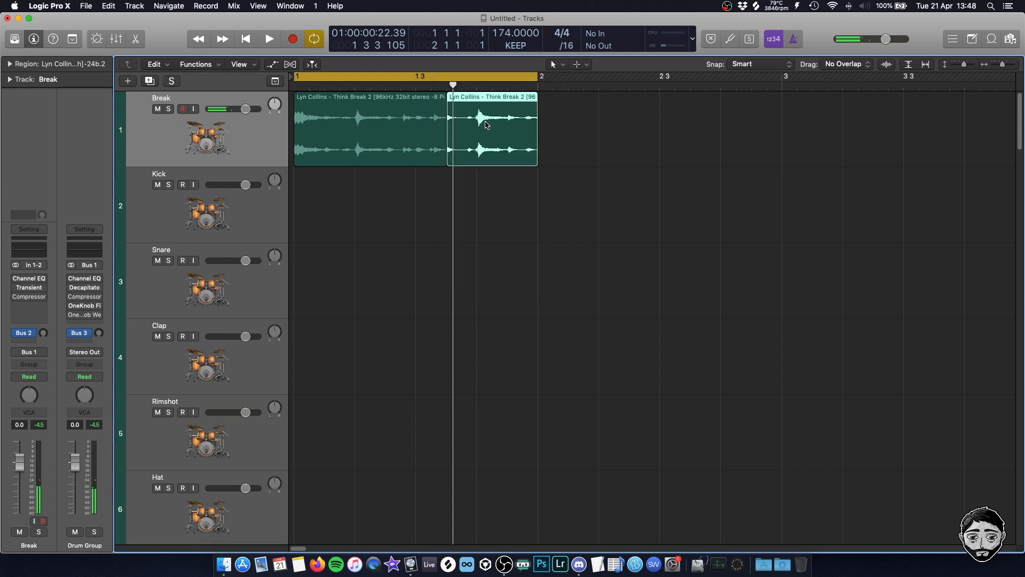
key("Delete")
left_click_drag(372, 130, 524, 131)
left_click(495, 220)
Trim the copied region to end at bar 2, with a length of 0 1 2 0, and play back the pattern
key("space")
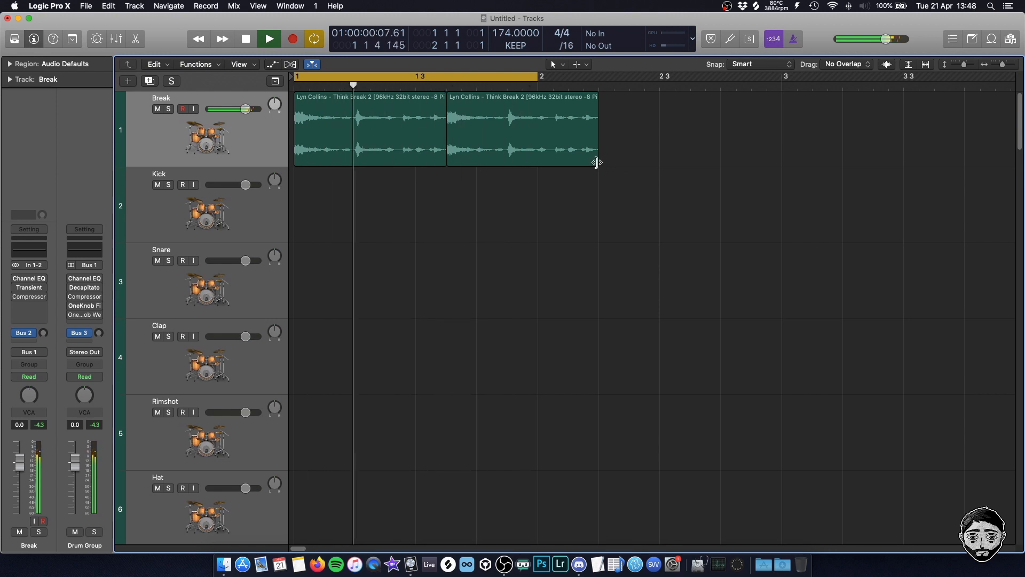
left_click_drag(597, 163, 539, 168)
left_click(567, 160)
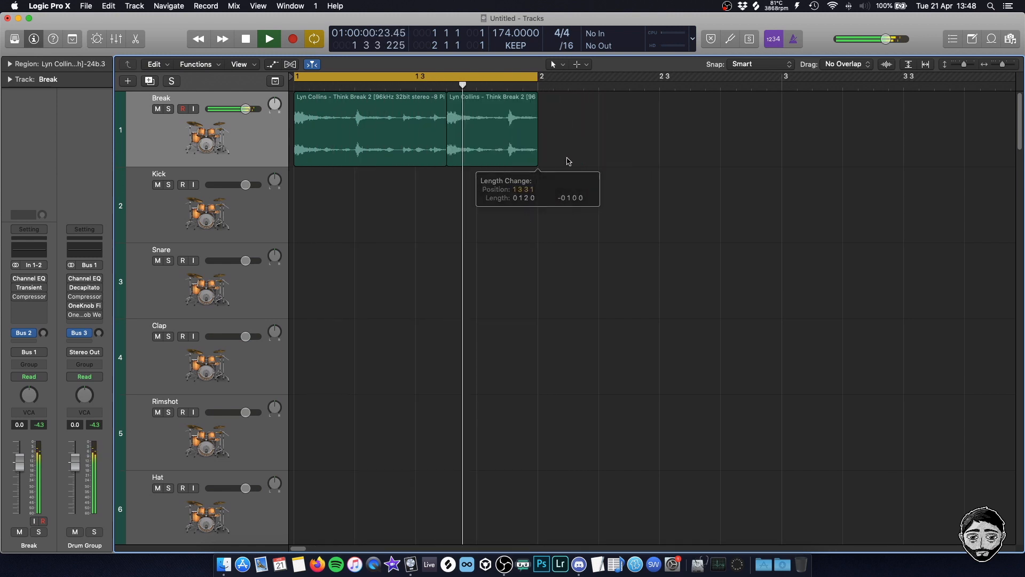
key("space")
Join the two break regions with the Glue tool, creating a new audio file, and return to the Pointer tool
key("t")
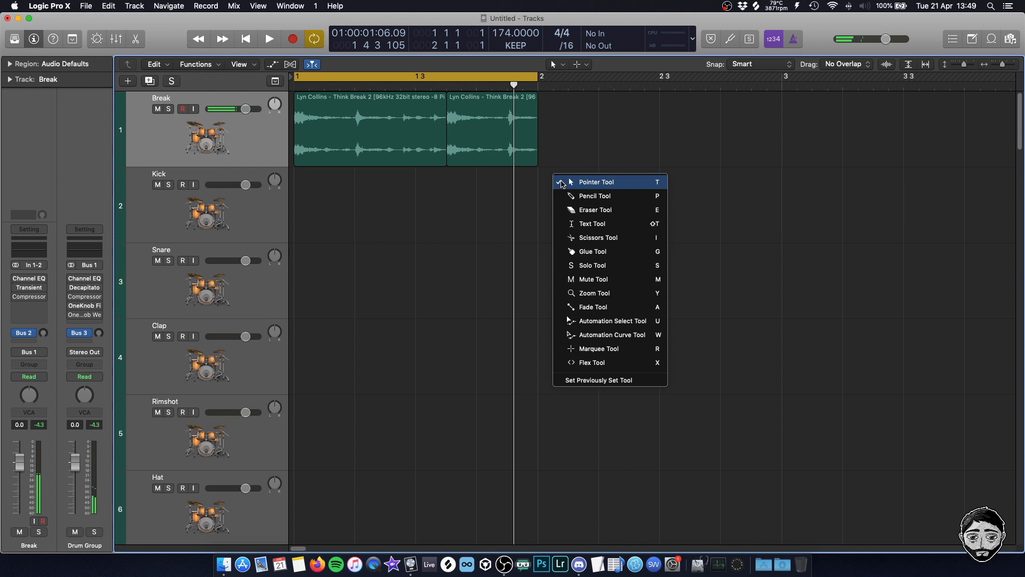
left_click(636, 253)
left_click_drag(613, 123, 388, 137)
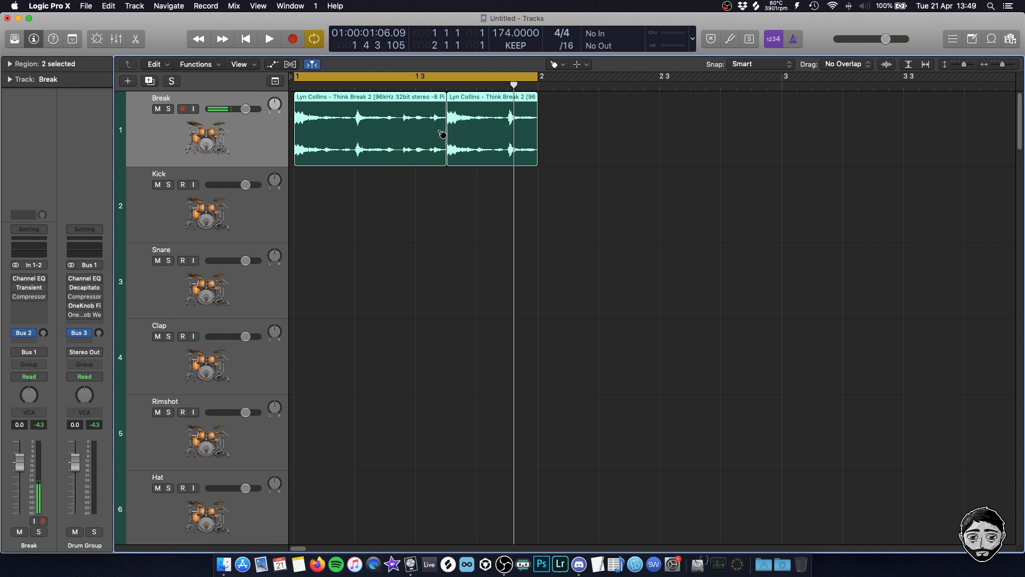
left_click(419, 142)
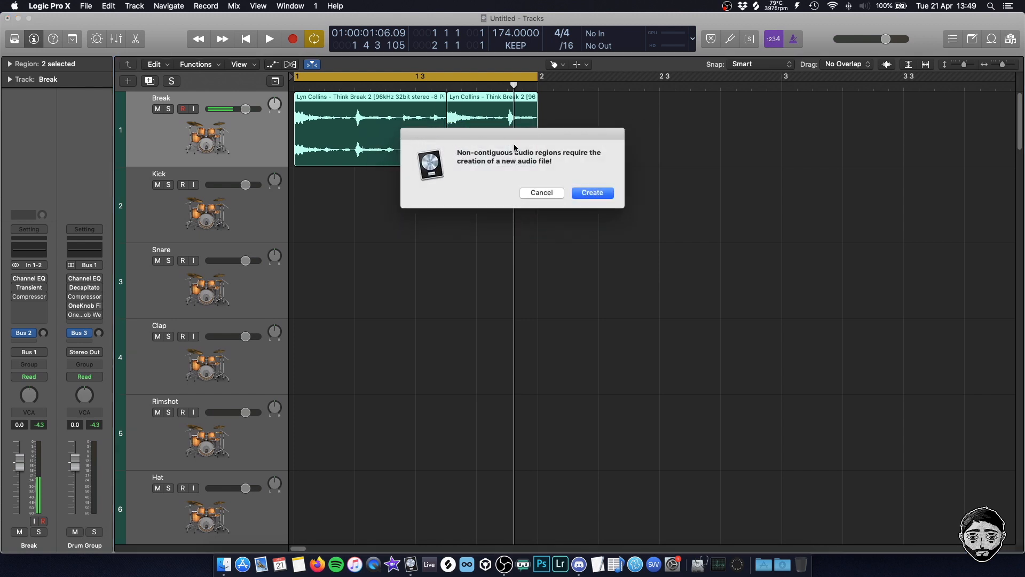
left_click(594, 193)
key("t")
left_click(433, 207)
left_click(373, 147)
left_click(377, 227)
left_click(382, 138)
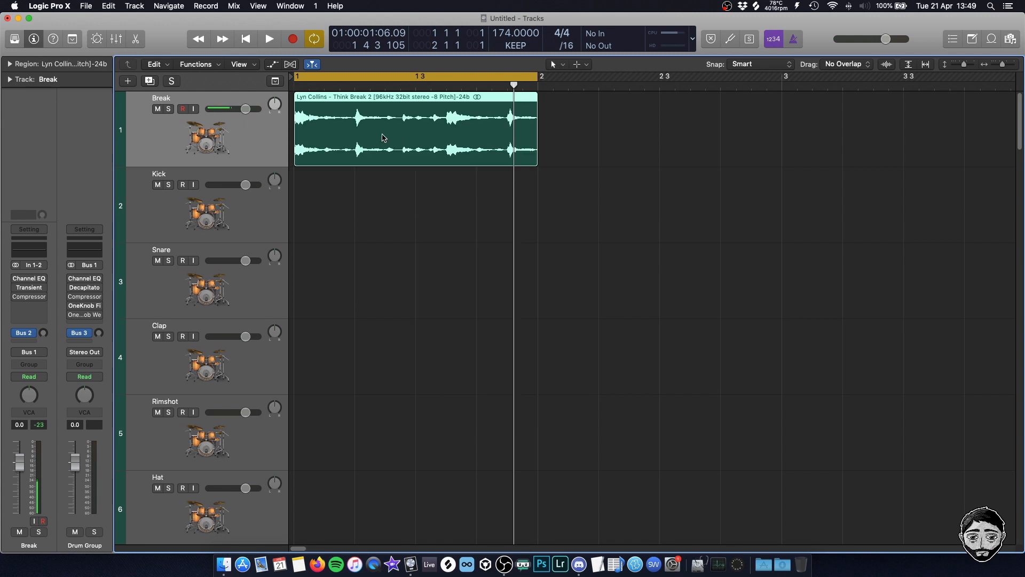
left_click(380, 209)
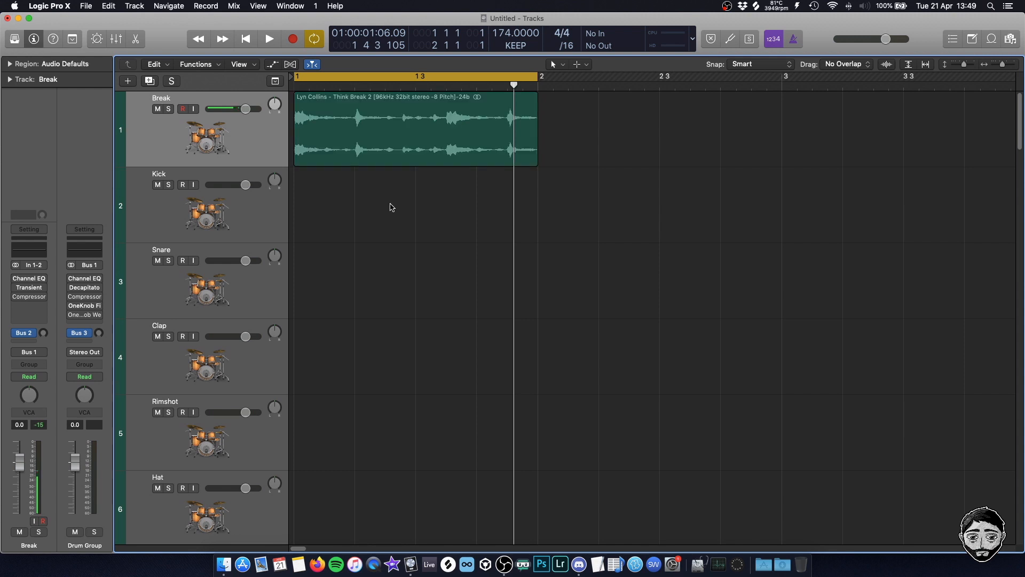
Insert Ozone Imager 2 on the Break channel strip and move its window clear of the region
left_click(262, 146)
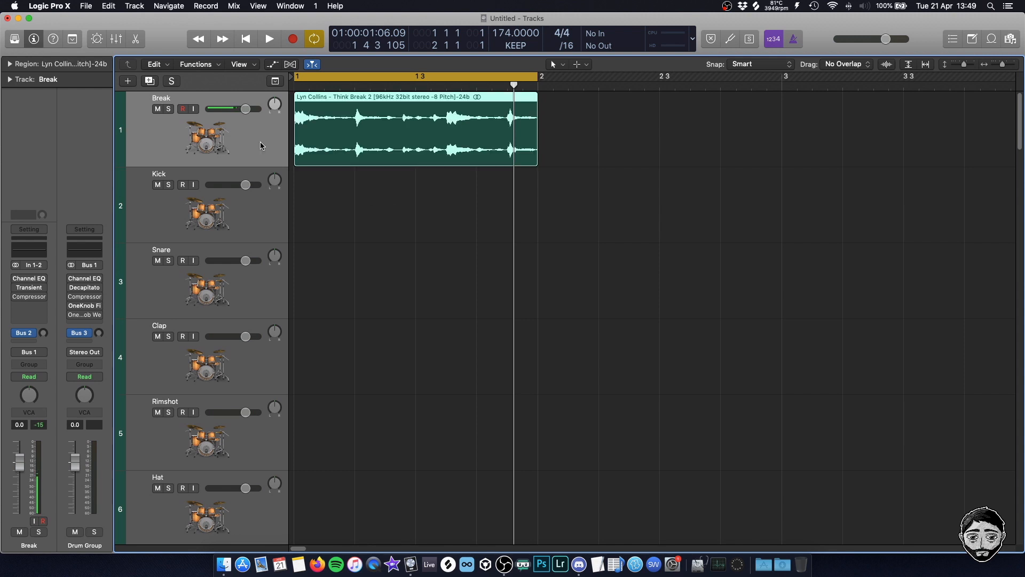
left_click(31, 320)
left_click(109, 354)
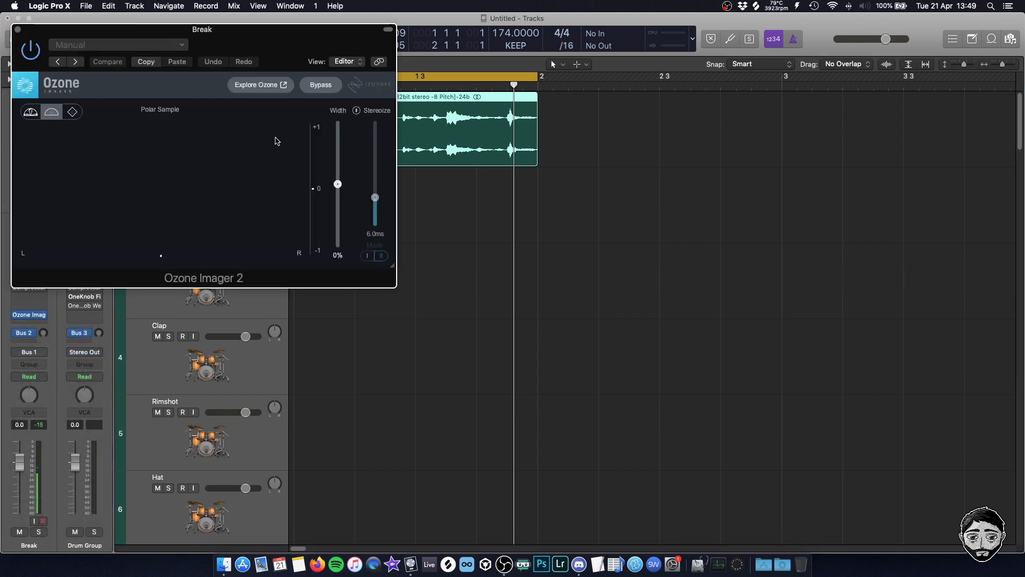
left_click_drag(278, 32, 810, 193)
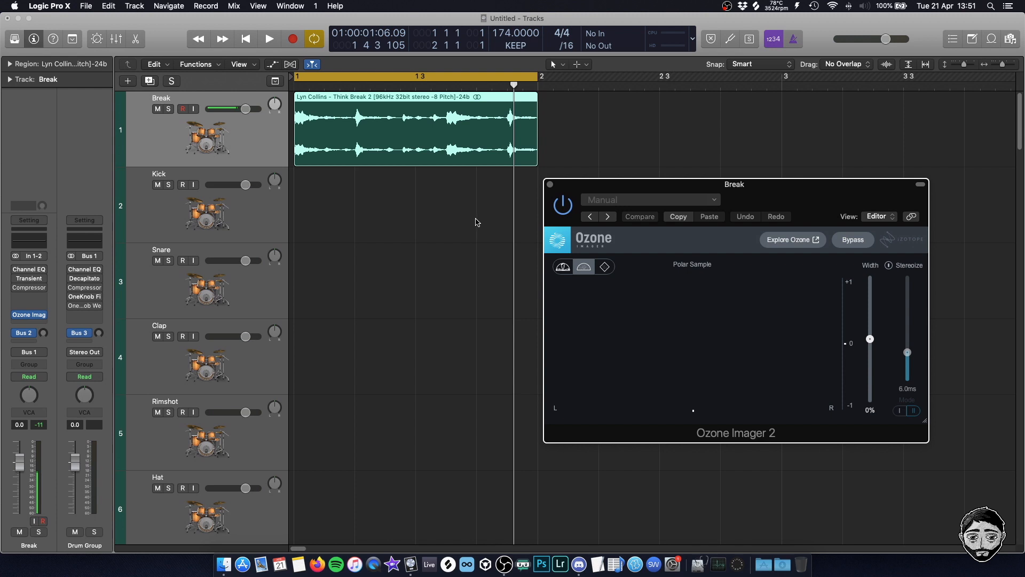
left_click_drag(792, 188, 777, 190)
left_click(905, 187)
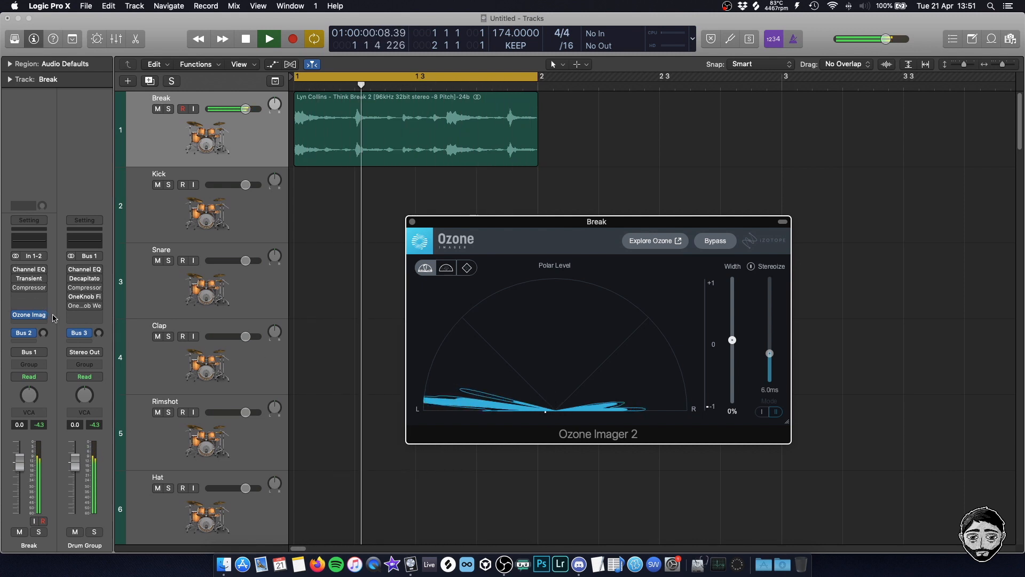
Insert a stereo Gain plug-in after Ozone Imager 2 on the Break channel and switch its Mono option on
left_click(30, 324)
mouse_move(80, 368)
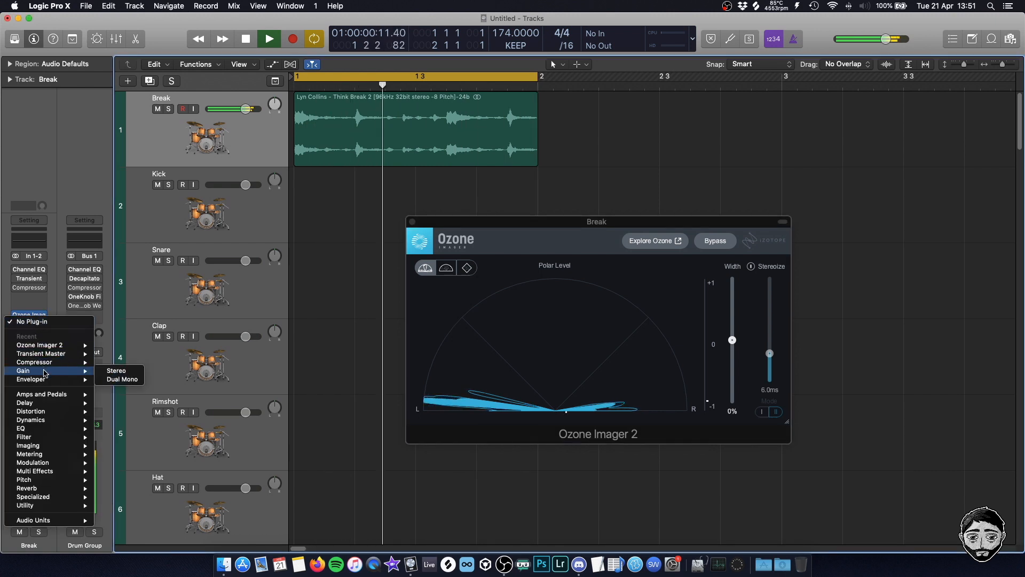
left_click(117, 369)
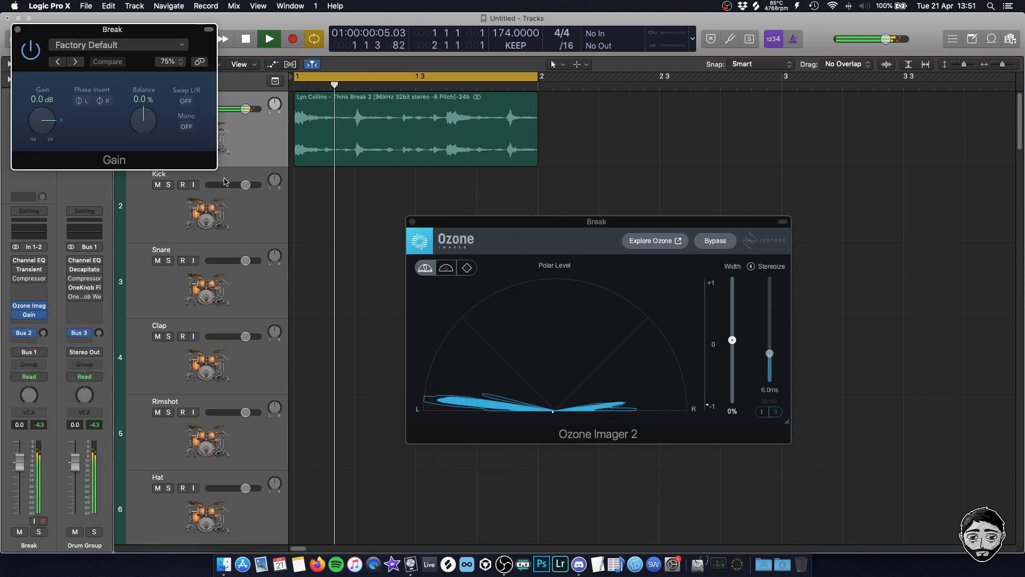
left_click_drag(133, 33, 734, 61)
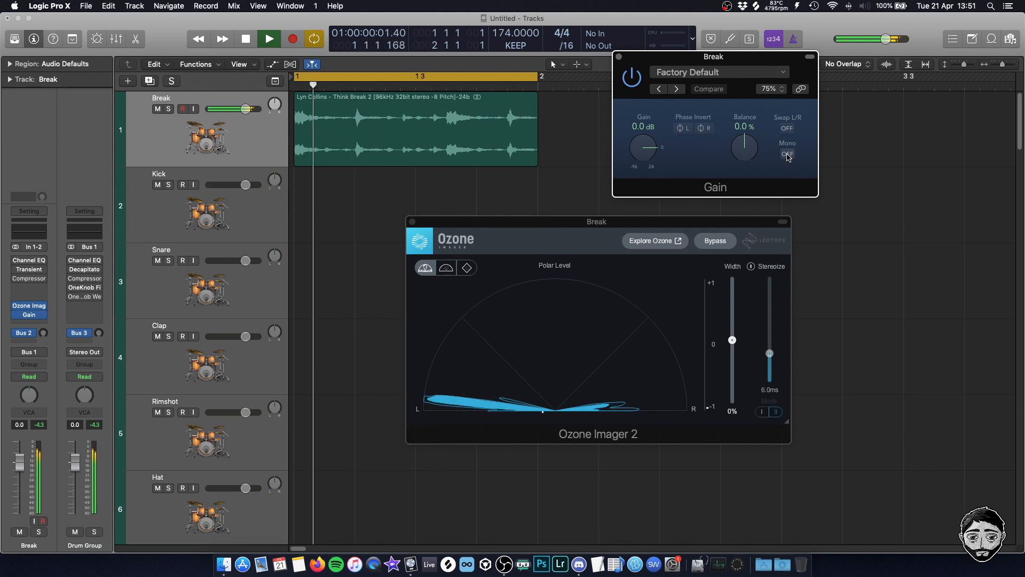
left_click(788, 154)
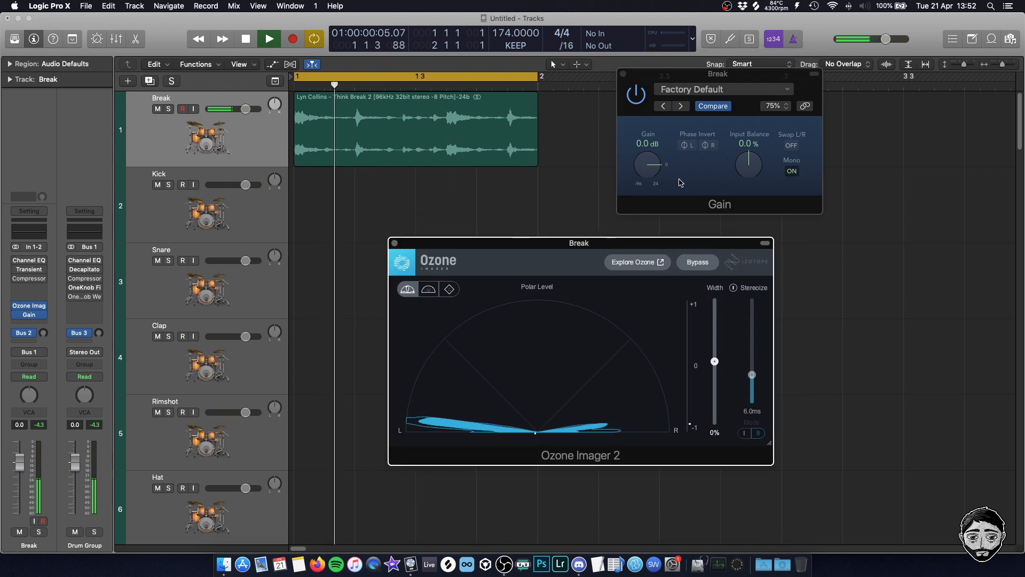
Separate the Gain and Ozone Imager 2 windows, compare the break with Mono off and on, and close Gain's window
left_click_drag(687, 71, 731, 95)
left_click_drag(587, 244, 539, 257)
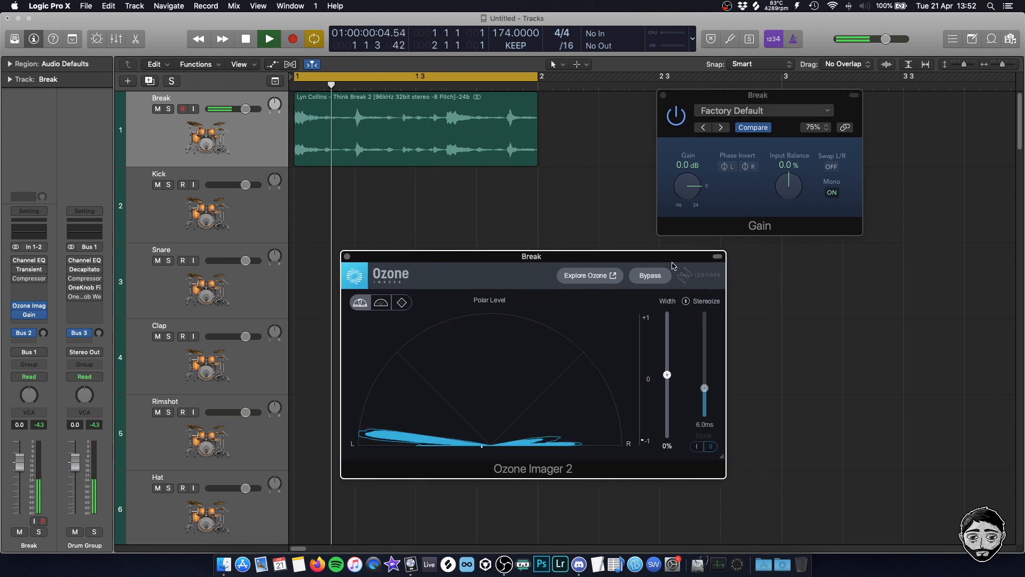
left_click(833, 193)
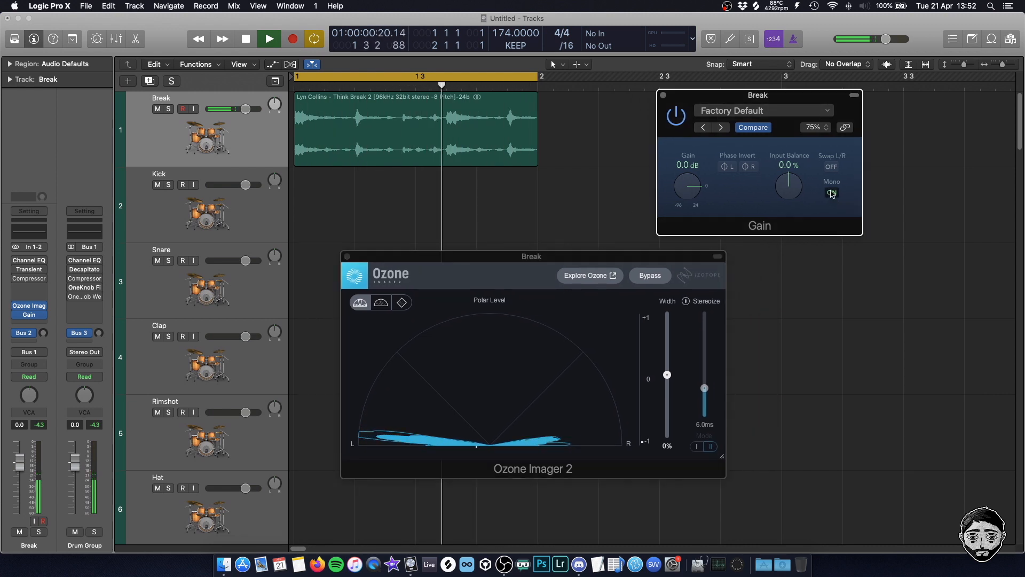
left_click(832, 192)
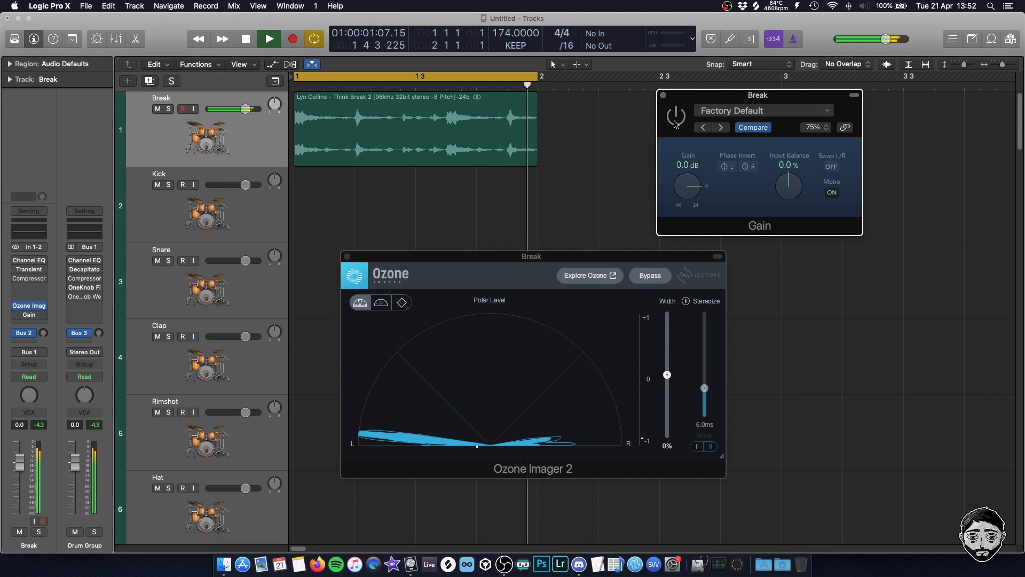
left_click(664, 95)
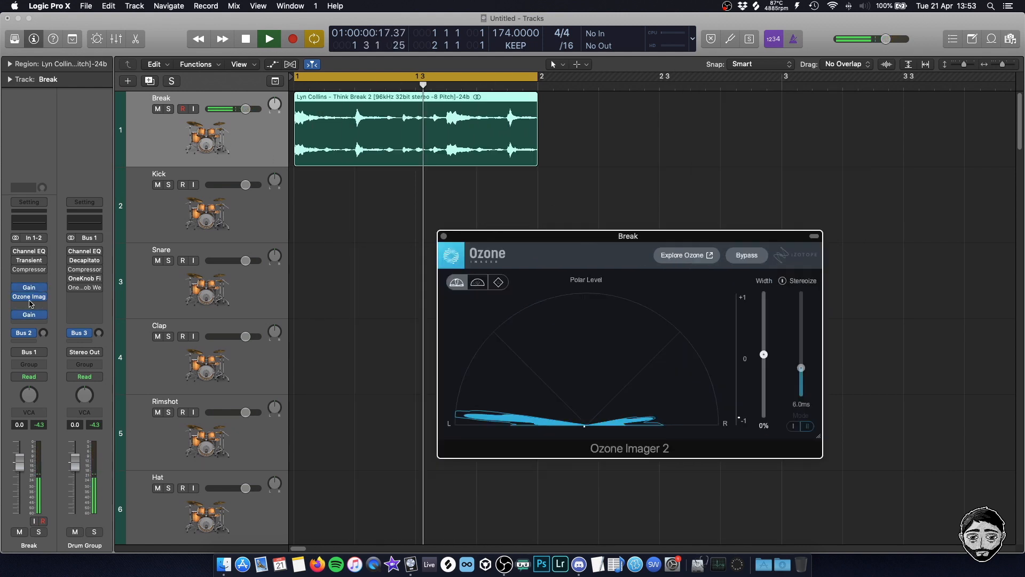
Insert a second Gain and Plugin Alliance's bx_solo ahead of Ozone Imager 2 on the Break channel, placing bx_solo's window in clear view
left_click_drag(29, 307, 29, 295)
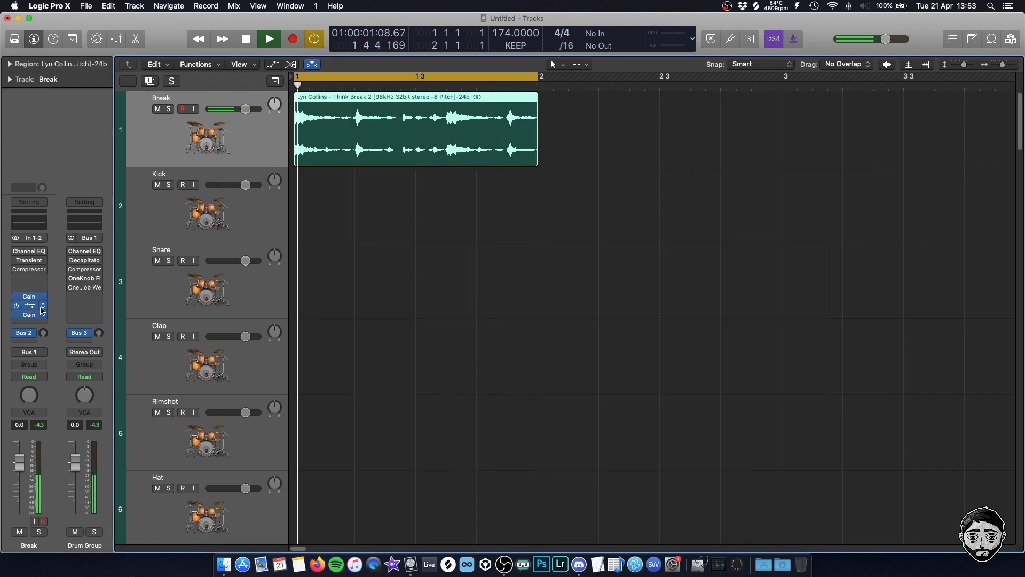
left_click(30, 280)
mouse_move(74, 484)
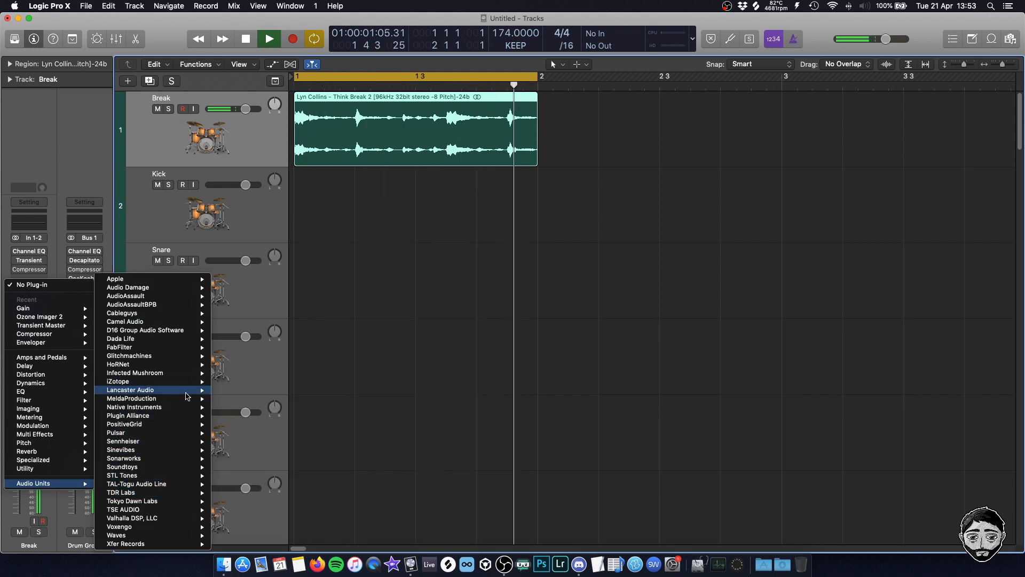
mouse_move(183, 536)
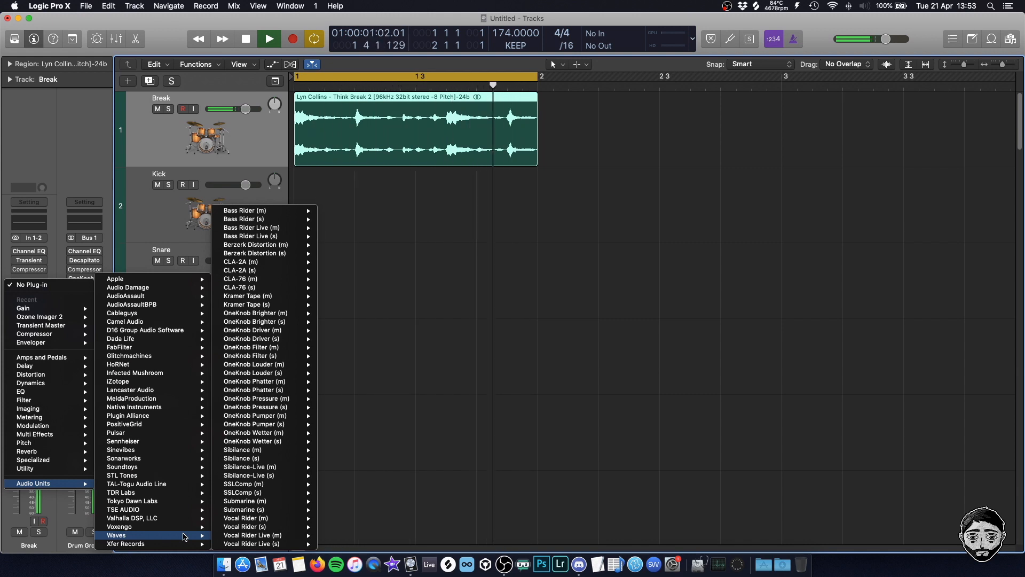
mouse_move(181, 420)
mouse_move(267, 433)
left_click(334, 433)
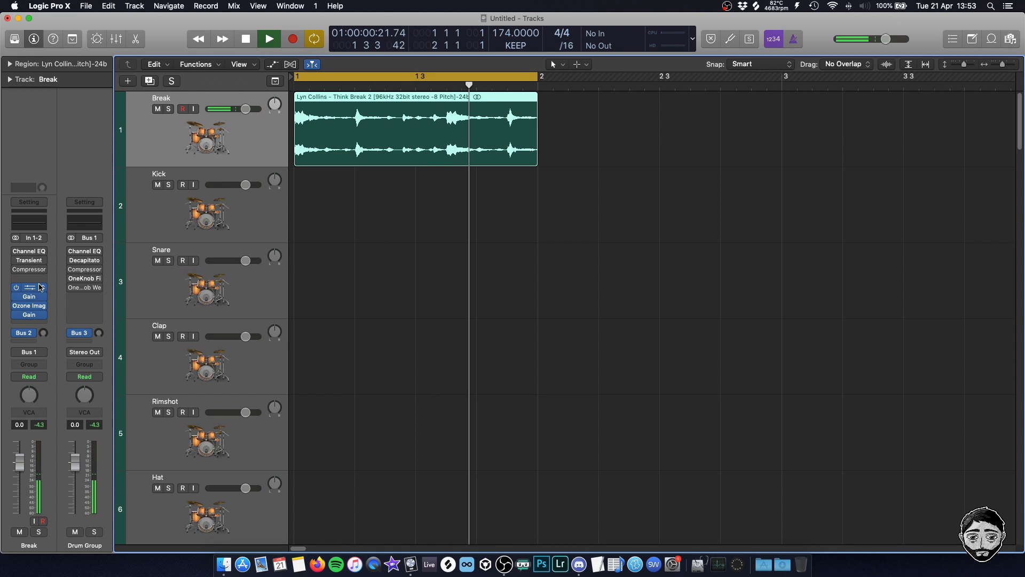
left_click_drag(176, 39, 569, 187)
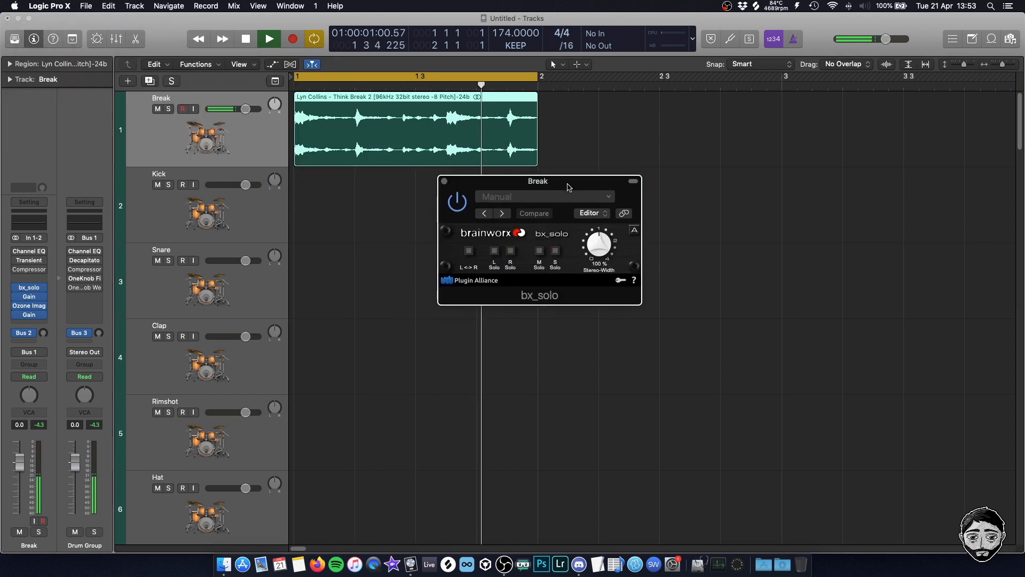
Bypass the Gain plug-in after Ozone Imager 2 and solo the side signal in bx_solo
left_click(497, 252)
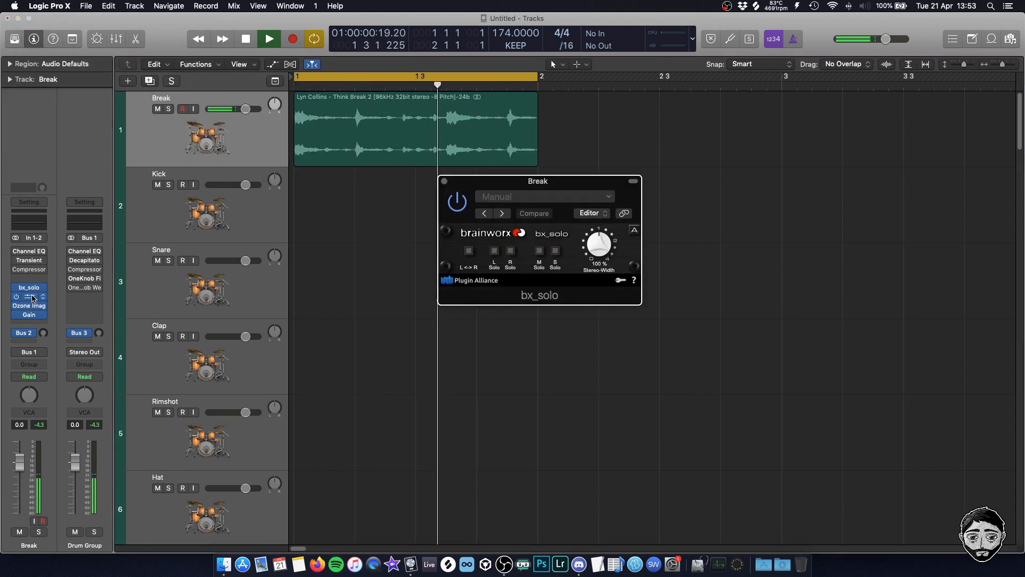
left_click(17, 315)
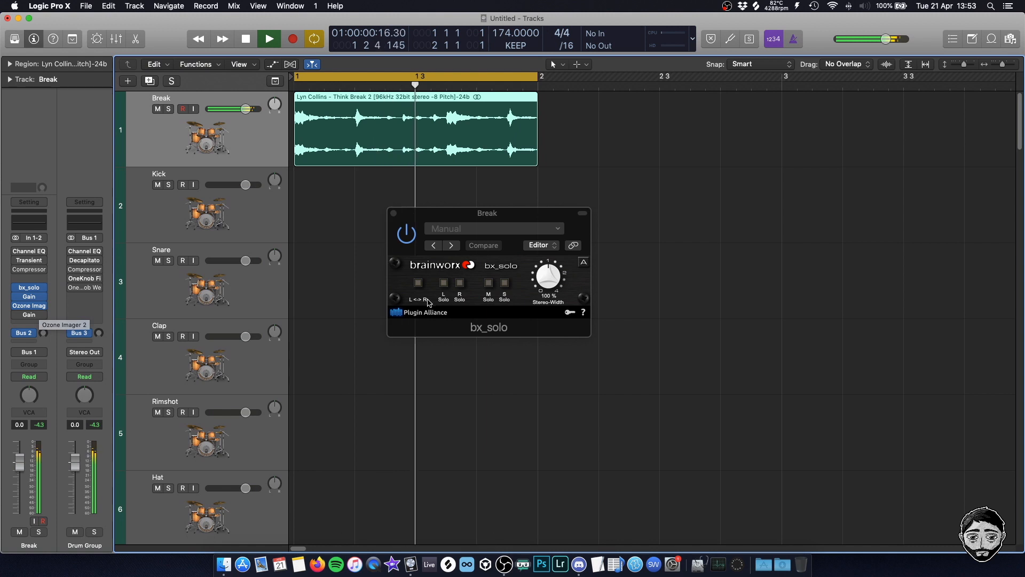
left_click(455, 314)
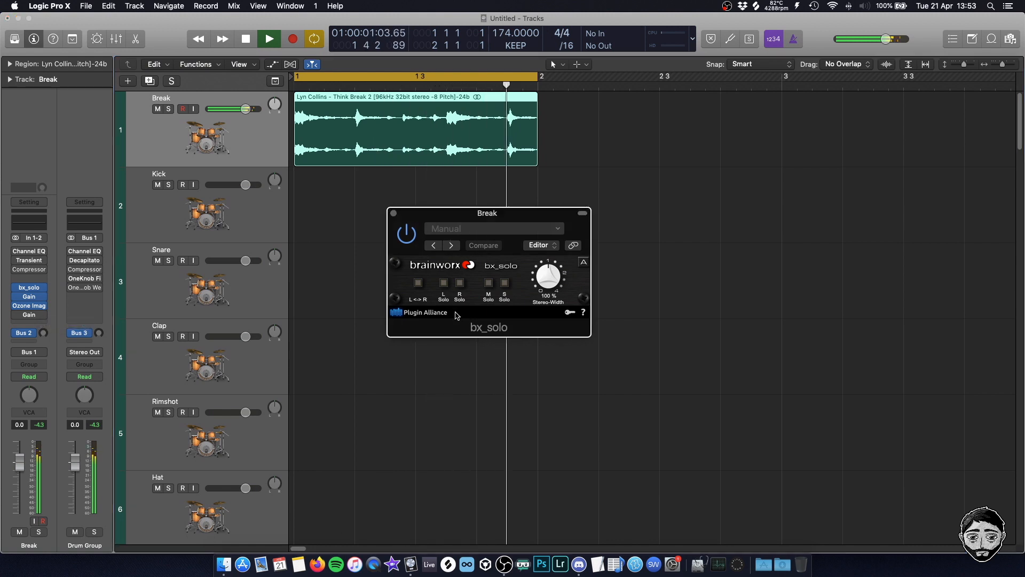
left_click(505, 284)
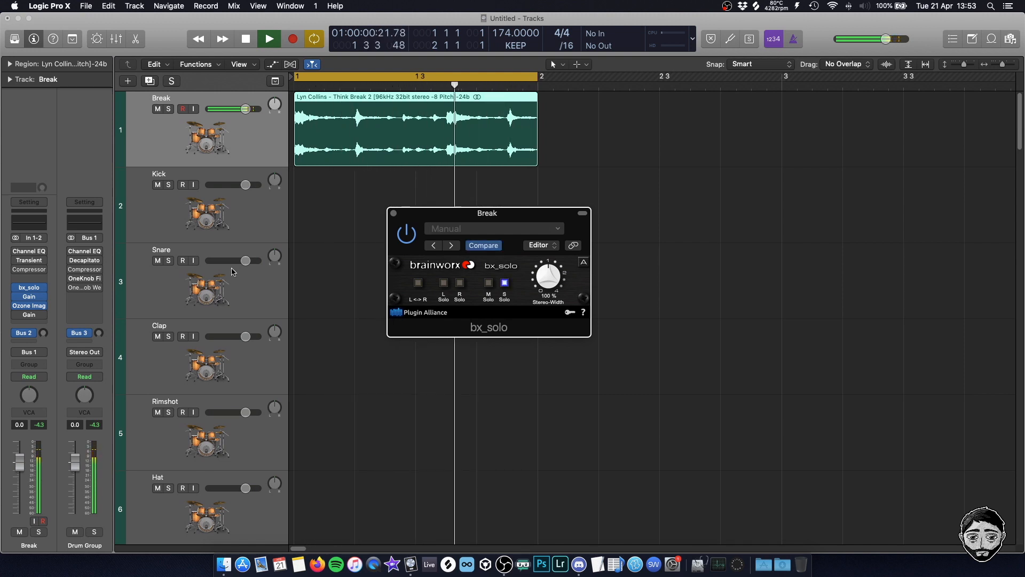
Show Ozone Imager 2 beside bx_solo and solo the mid signal to compare it with the sides
left_click(29, 305)
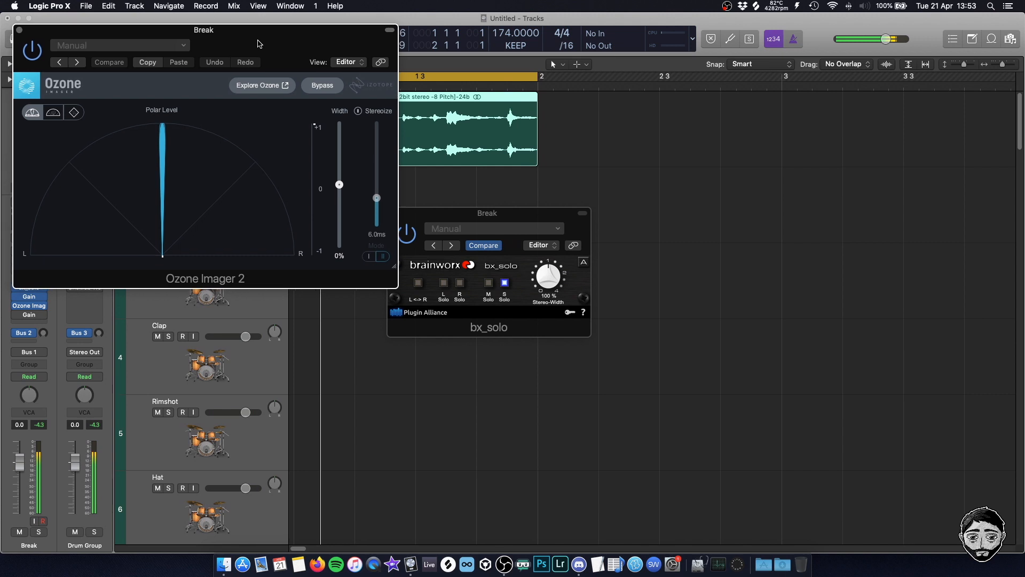
left_click_drag(258, 44, 871, 88)
left_click_drag(487, 213, 440, 225)
left_click_drag(868, 84, 834, 142)
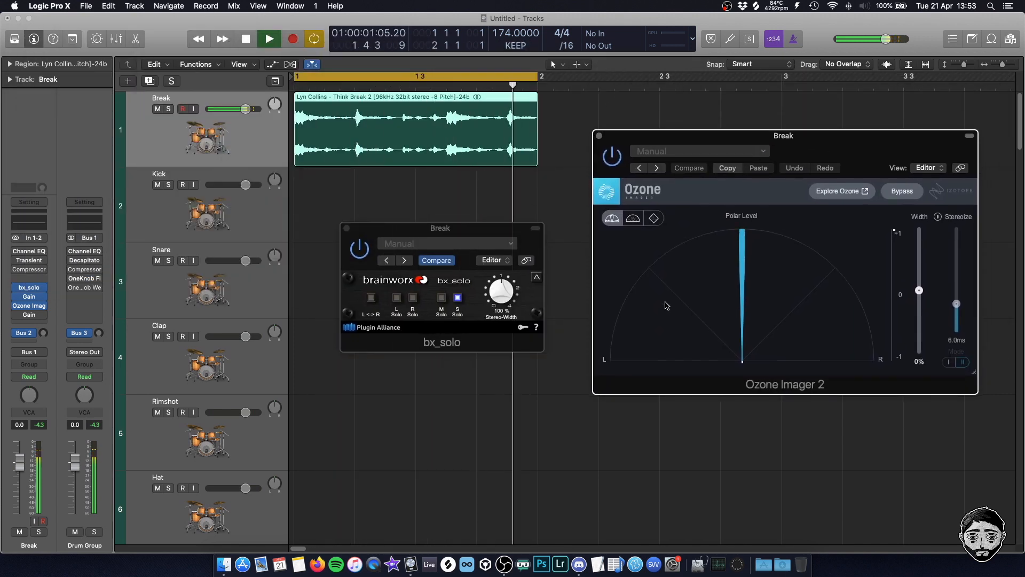
left_click(442, 298)
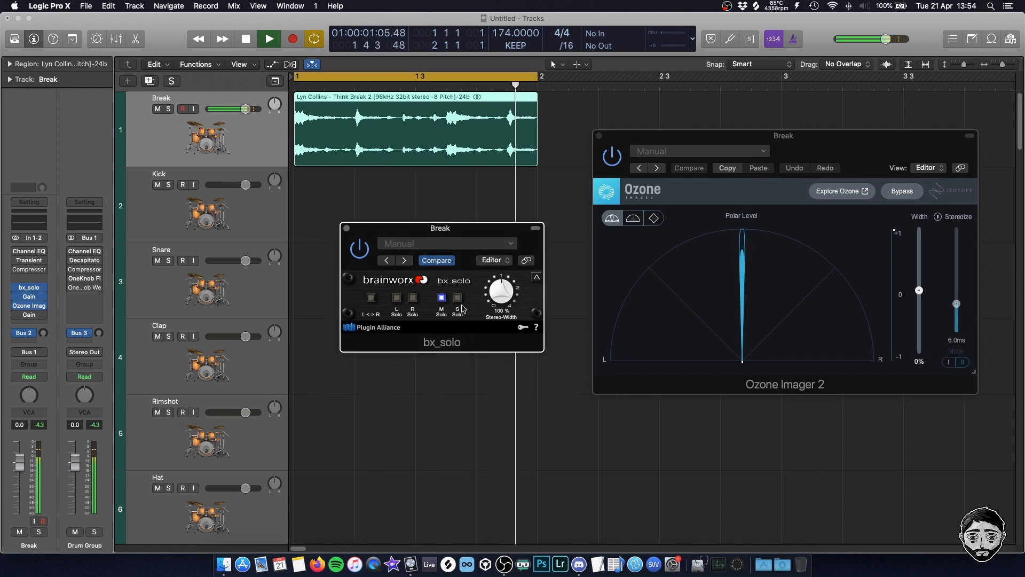
left_click(716, 298)
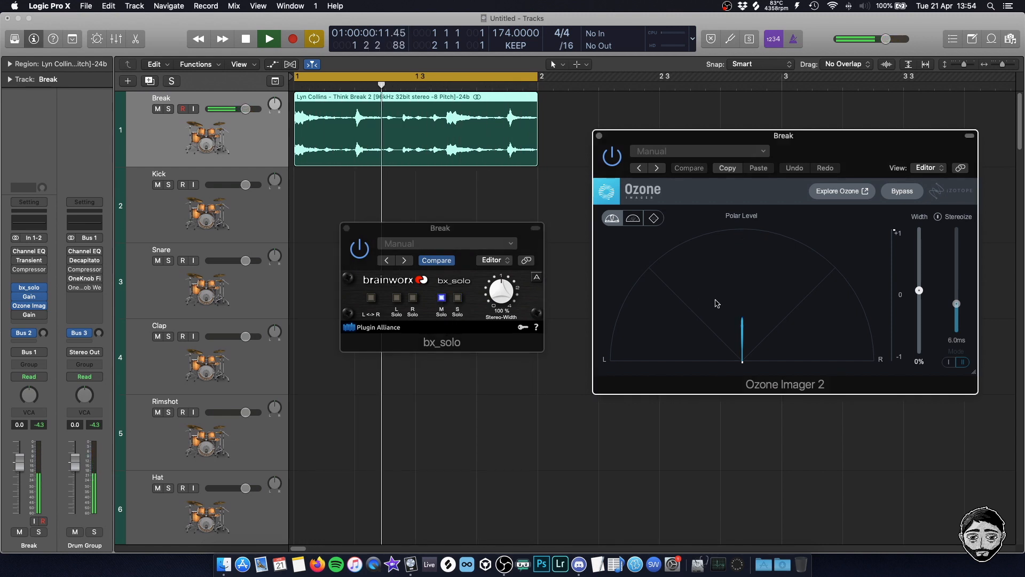
Check the settings of the bypassed Gain plug-in after Ozone Imager 2 and close its window
left_click(17, 316)
left_click(29, 315)
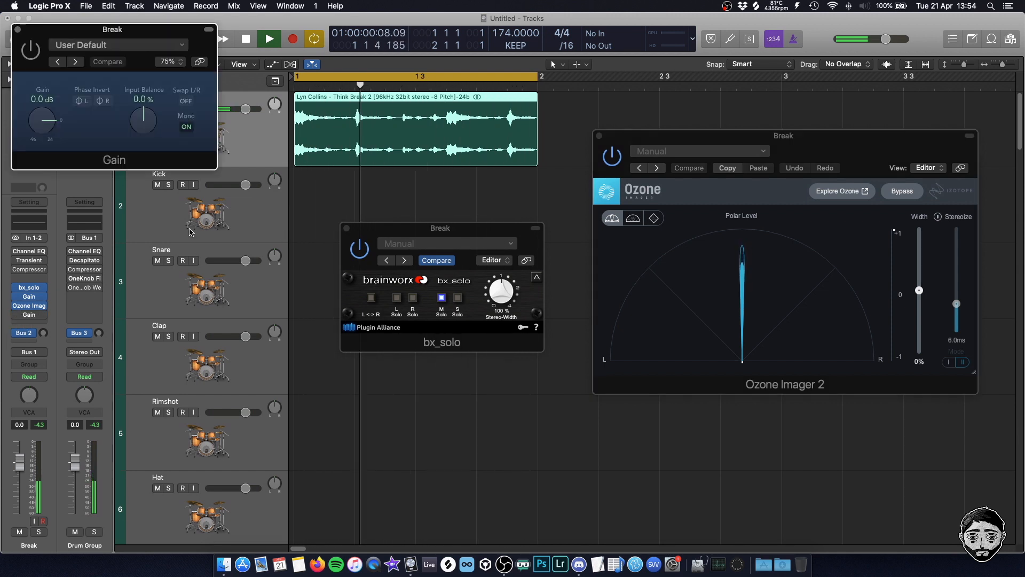
left_click_drag(56, 34, 91, 69)
left_click(49, 64)
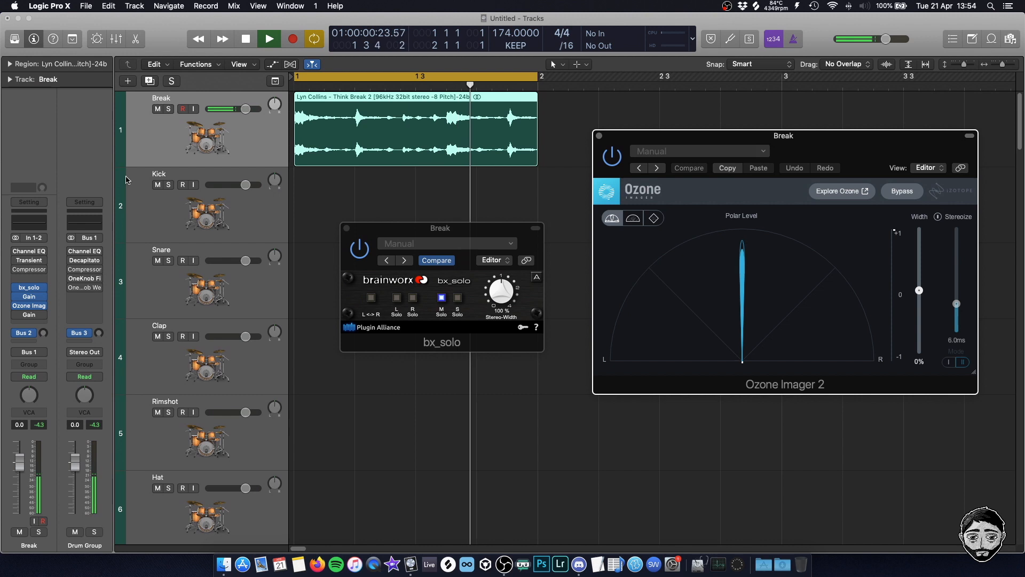
Listen to the side signal in bx_solo, switch the solo off, and close the plug-in window
left_click(458, 298)
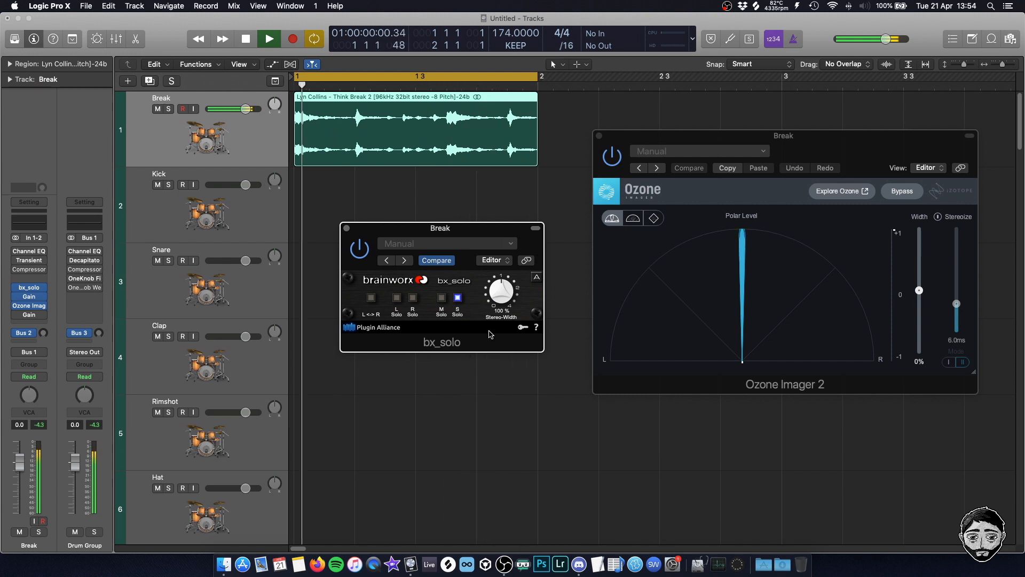
left_click(458, 298)
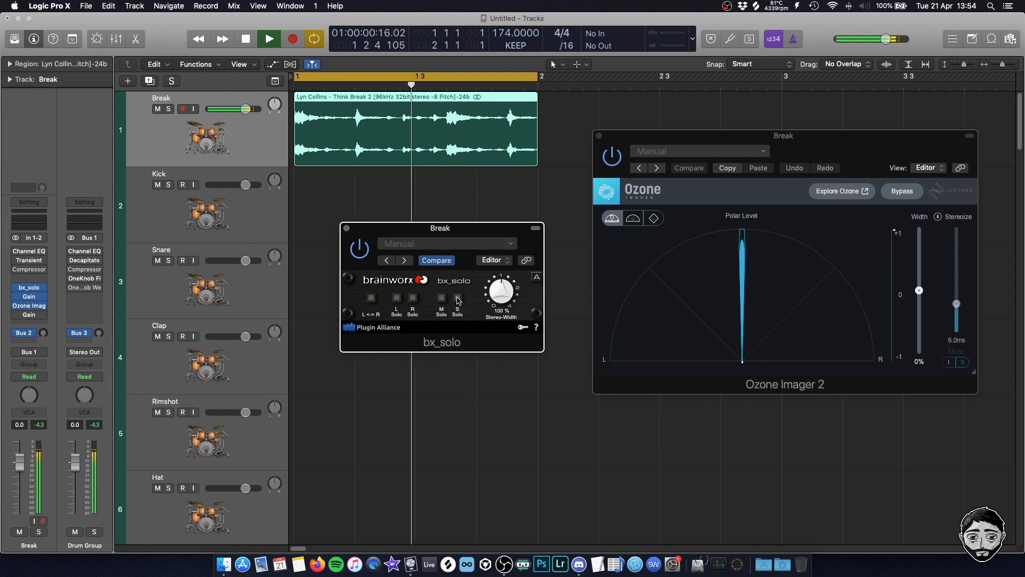
left_click(346, 228)
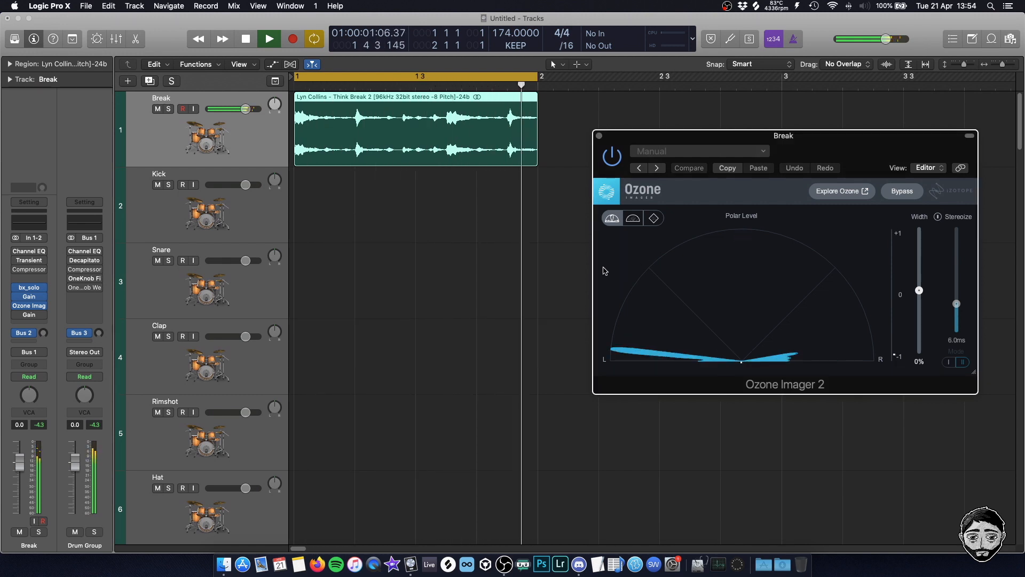
In the Gain plug-in ahead of Ozone Imager 2, invert the left channel's phase and switch Mono on
left_click(29, 297)
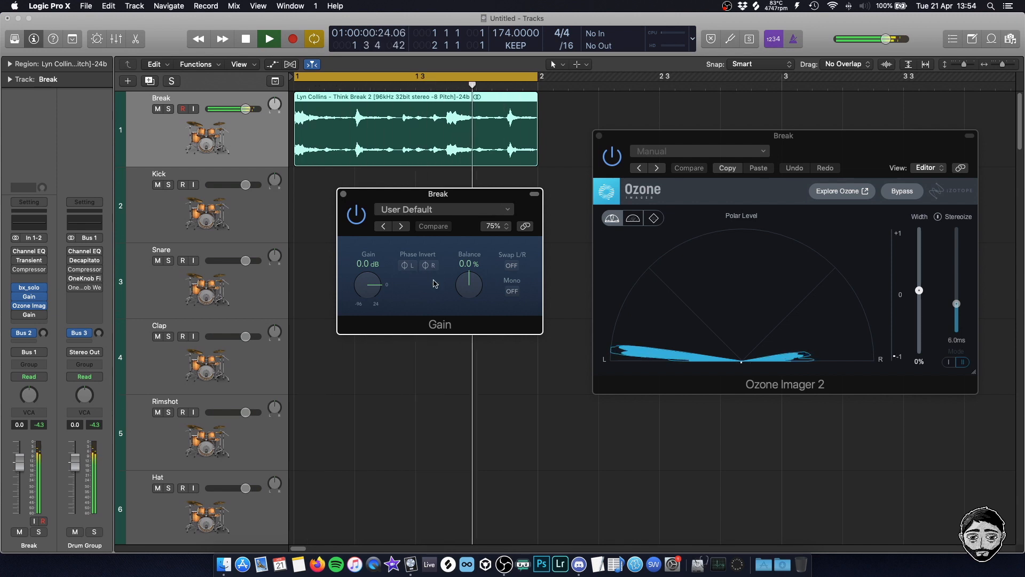
left_click(408, 266)
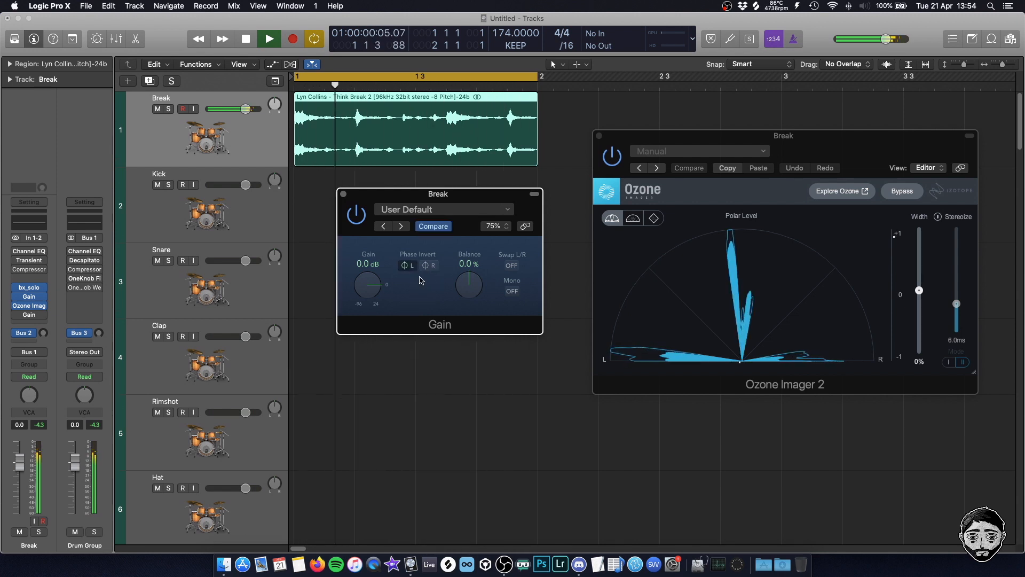
left_click(616, 313)
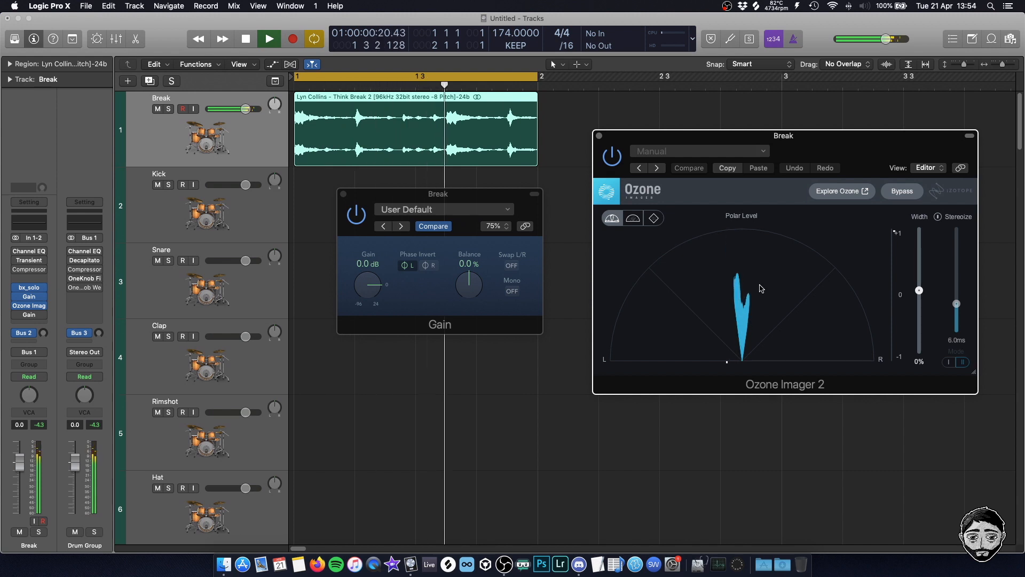
left_click(512, 291)
left_click(769, 319)
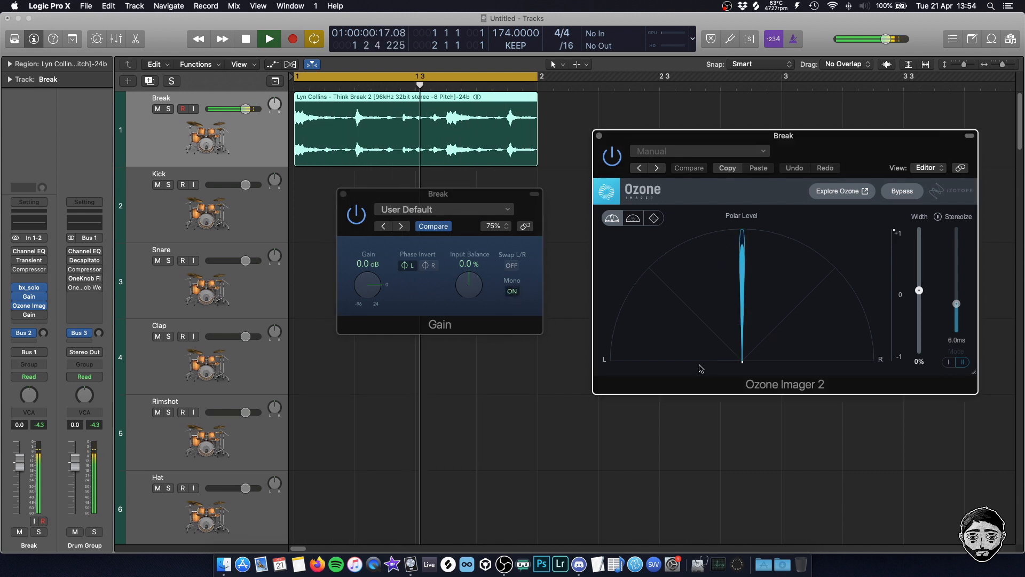
Compare the phase-inverted break with Mono off and on against Ozone Imager 2's polar display
left_click(512, 291)
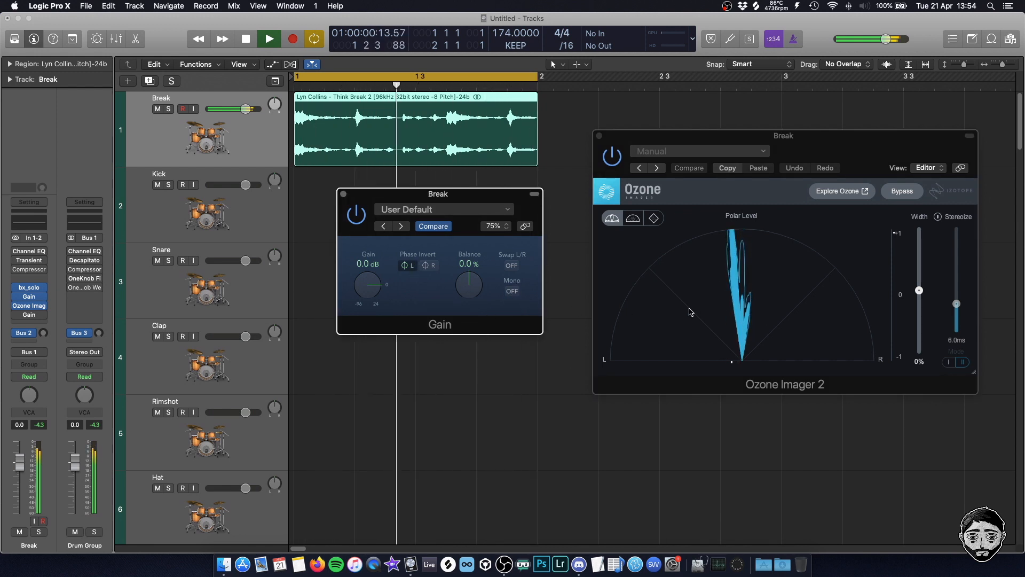
left_click(716, 294)
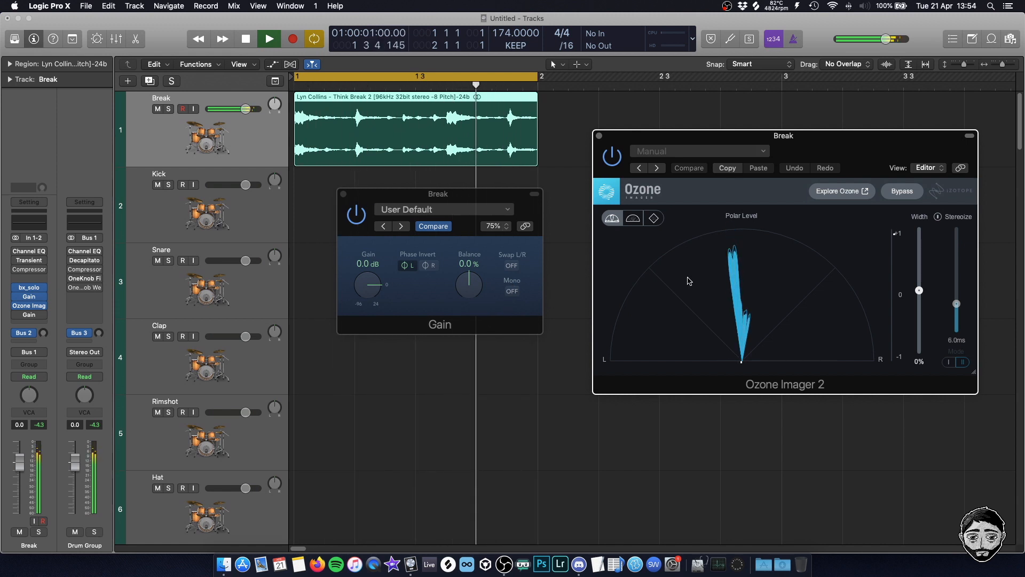
left_click(513, 292)
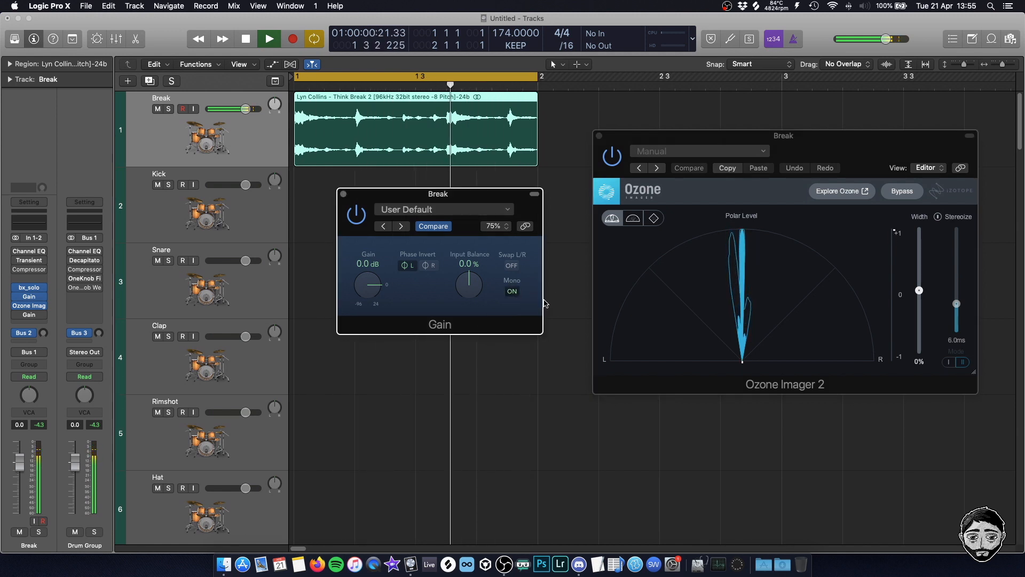
Compare the break without the phase-inverting Gain, leave that Gain enabled with bx_solo bypassed, and stop playback
left_click(356, 215)
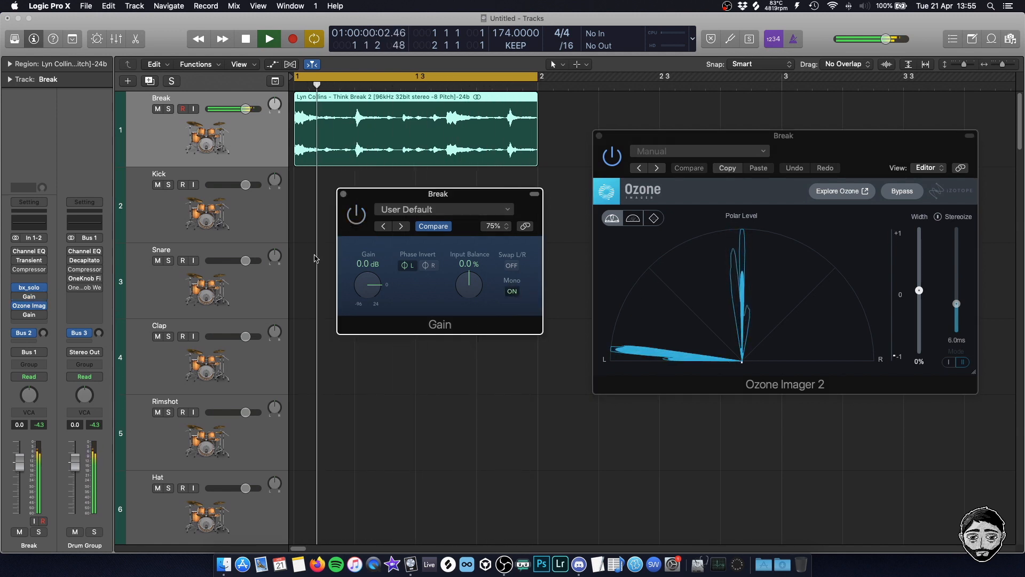
left_click(29, 288)
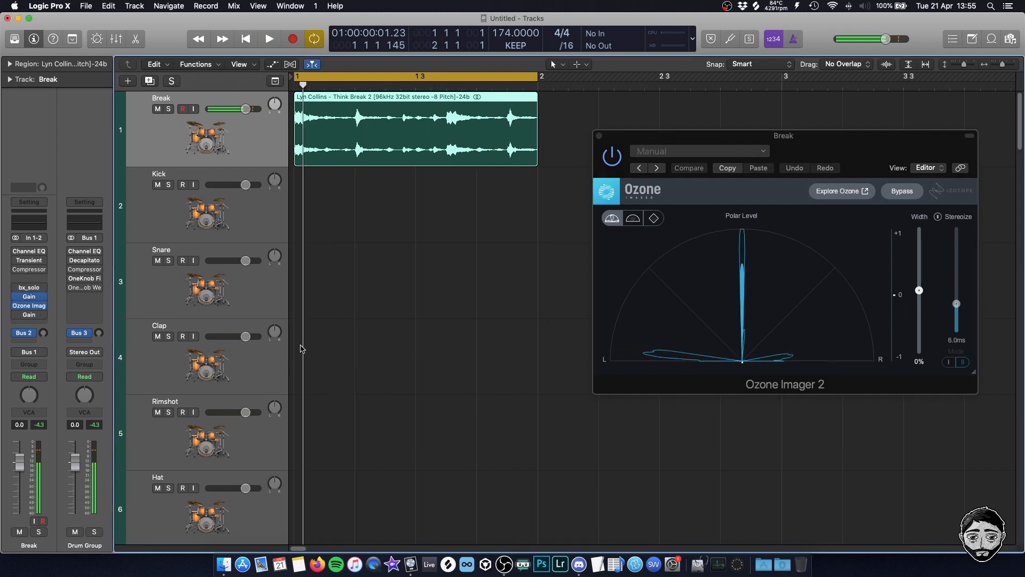
left_click(361, 333)
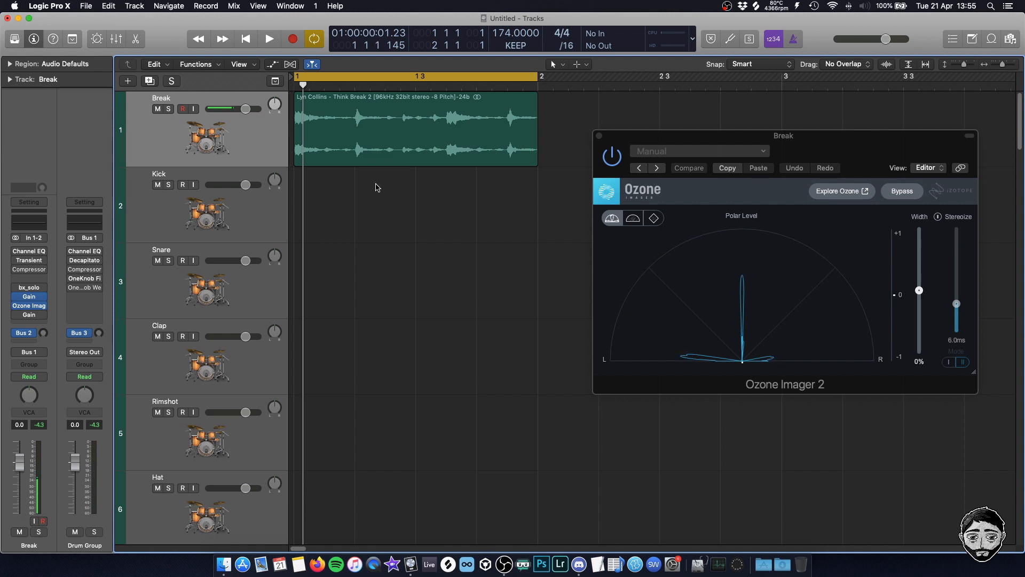
left_click(745, 261)
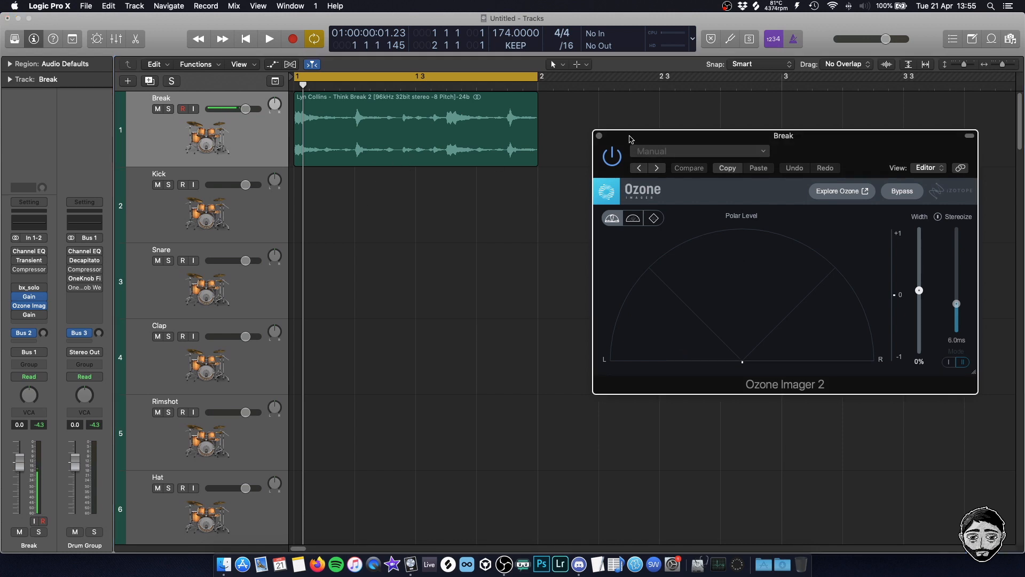
left_click_drag(630, 139, 626, 177)
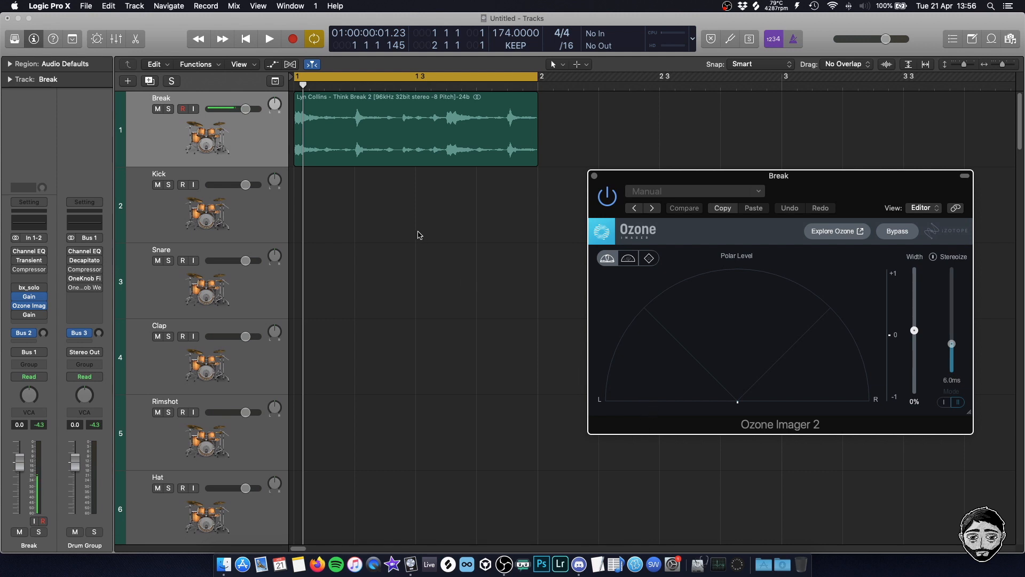
Rearrange the Break channel's inserts to free a slot after Transient Master, and add an Enveloper there
left_click(43, 315)
left_click(32, 318)
left_click_drag(29, 319, 30, 306)
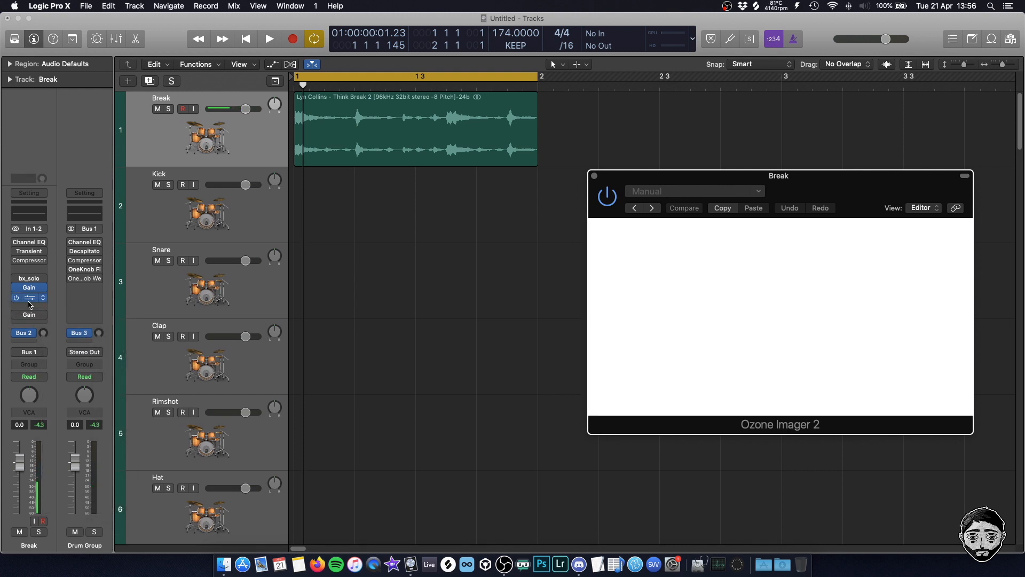
left_click(29, 268)
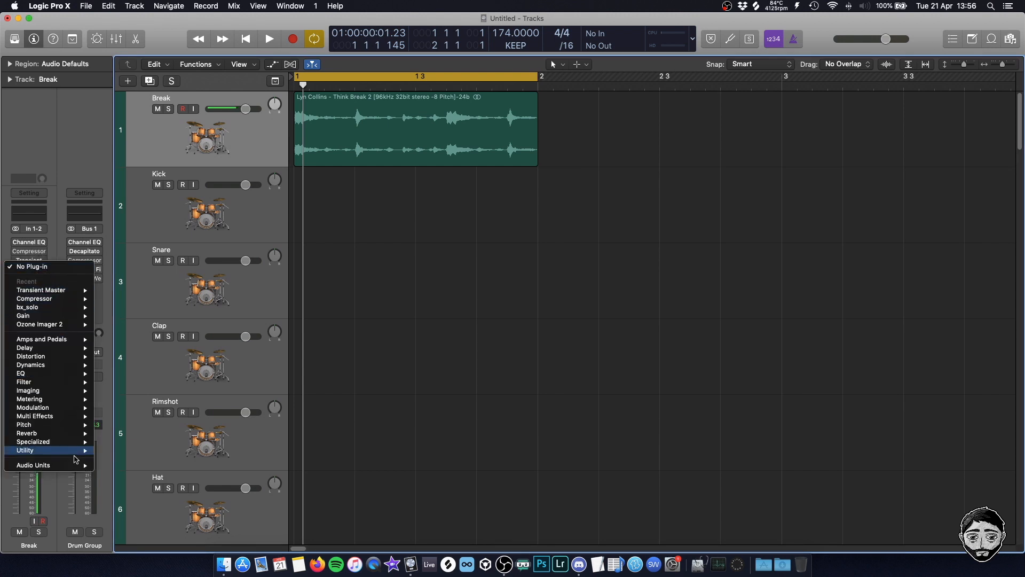
mouse_move(64, 366)
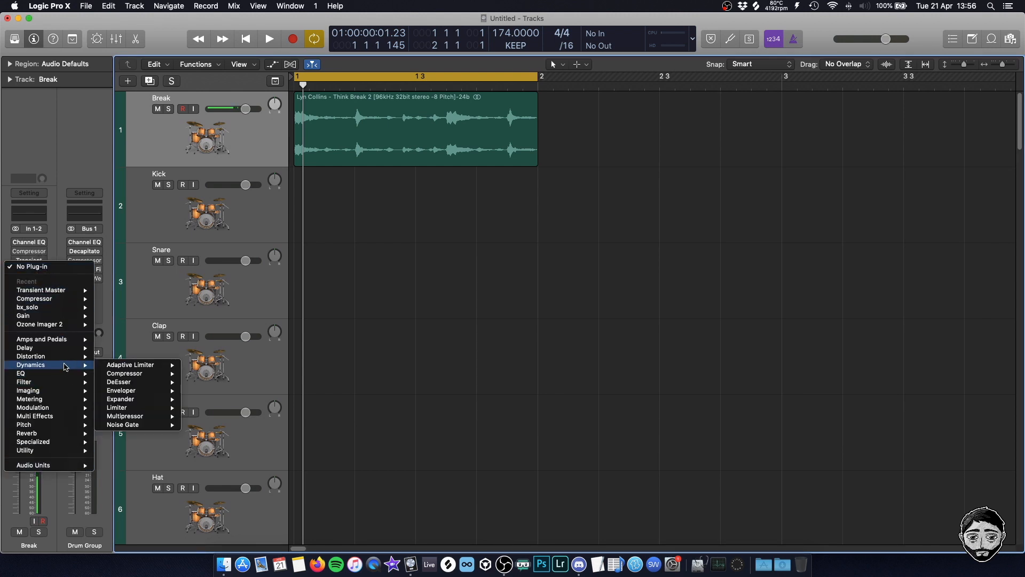
left_click(148, 392)
View the Transient Master plug-in, close it, and place the Enveloper window just below the break region
left_click_drag(137, 30, 622, 66)
left_click(27, 262)
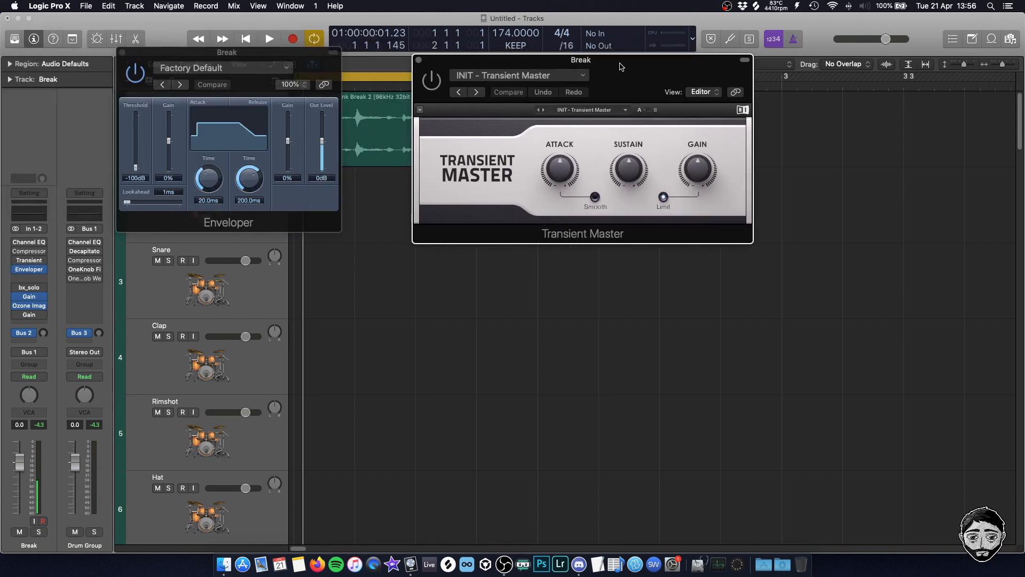
left_click(419, 62)
left_click_drag(237, 59, 495, 191)
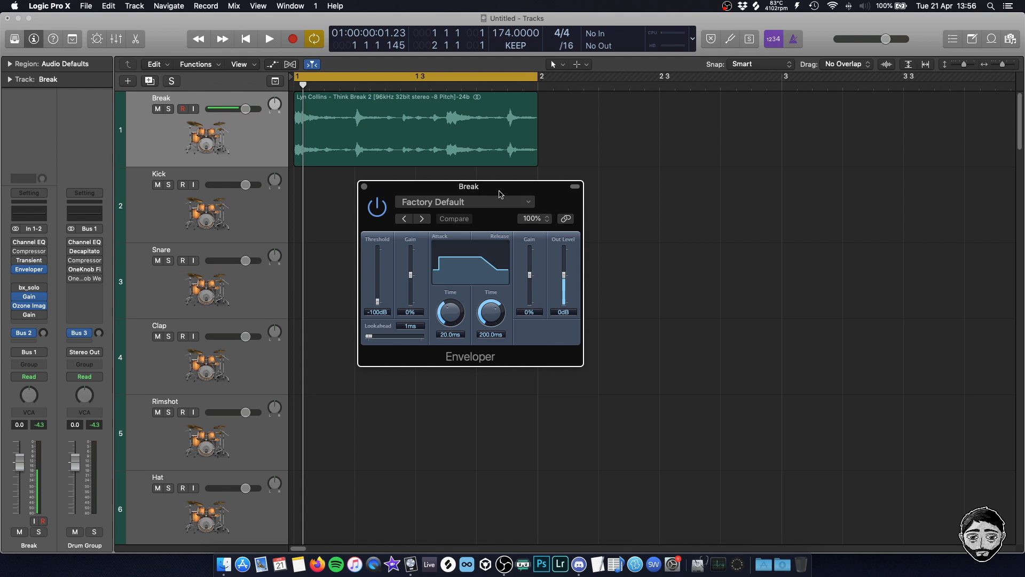
left_click_drag(501, 193, 480, 204)
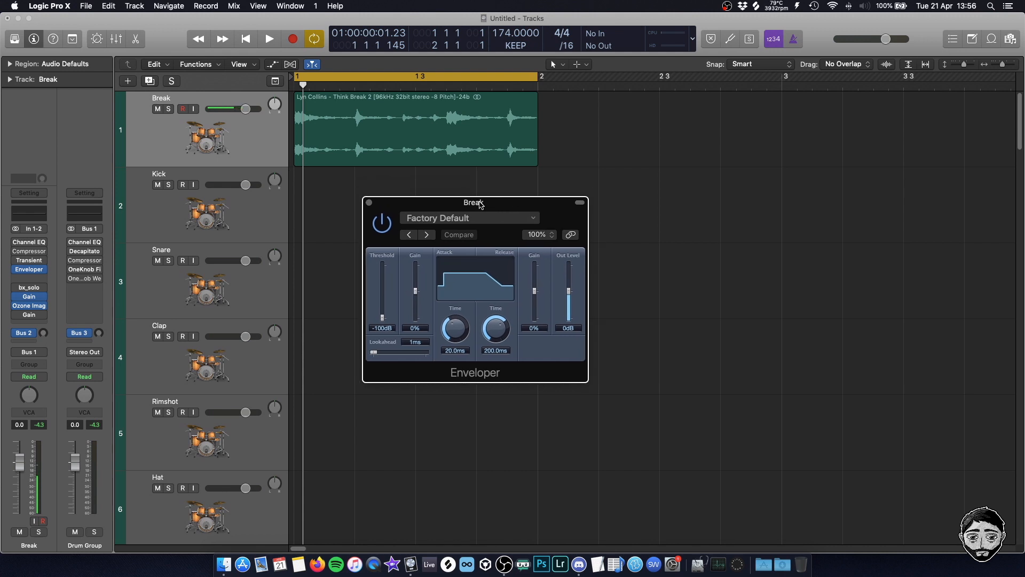
Move the Channel EQ after the Enveloper in the Break channel's insert chain and show both plug-in windows side by side
key("space")
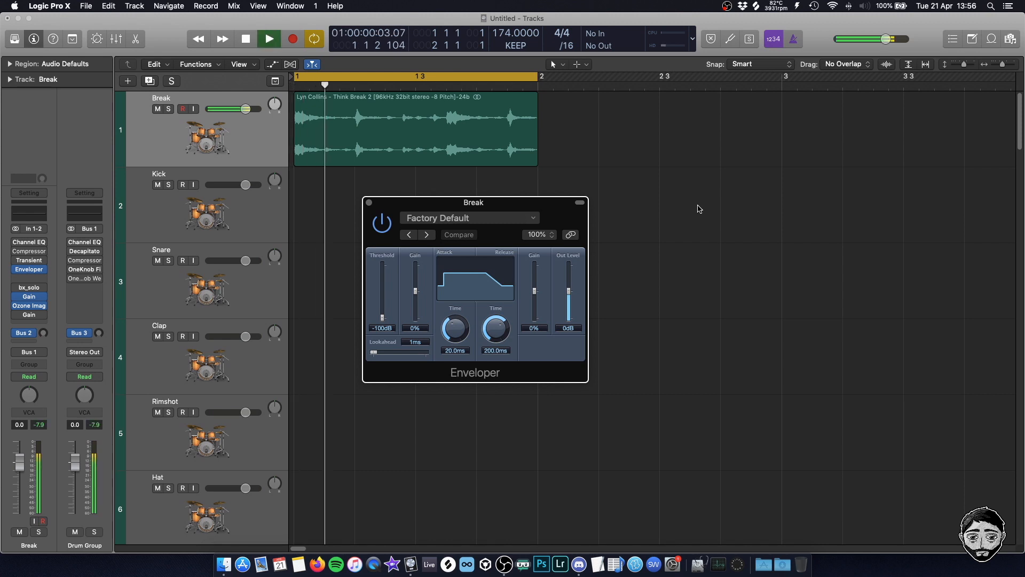
left_click(30, 242)
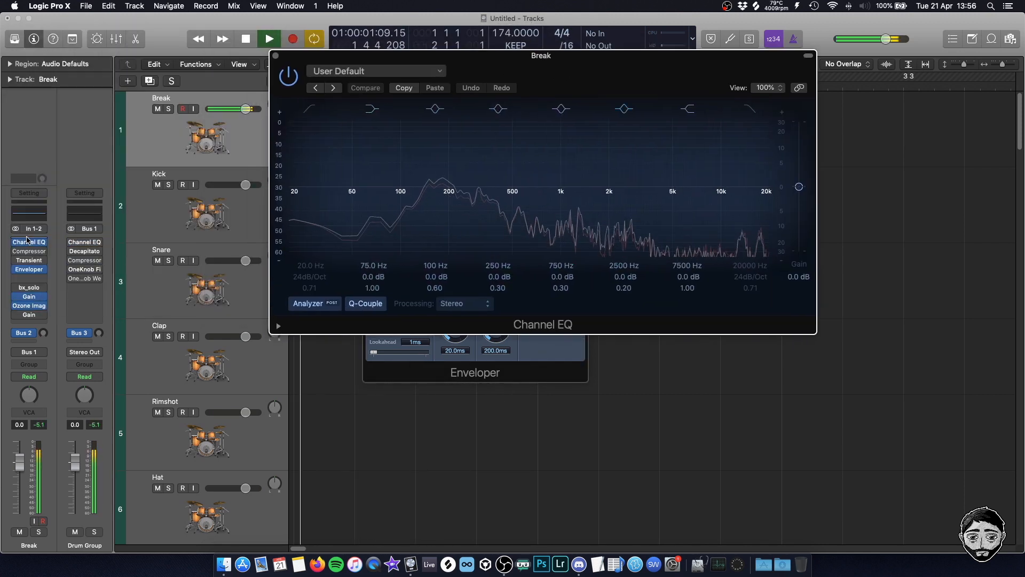
mouse_move(47, 242)
left_mouse_down()
mouse_move(26, 271)
mouse_move(31, 242)
left_mouse_up()
left_click_drag(31, 260, 31, 251)
left_click_drag(31, 270, 31, 260)
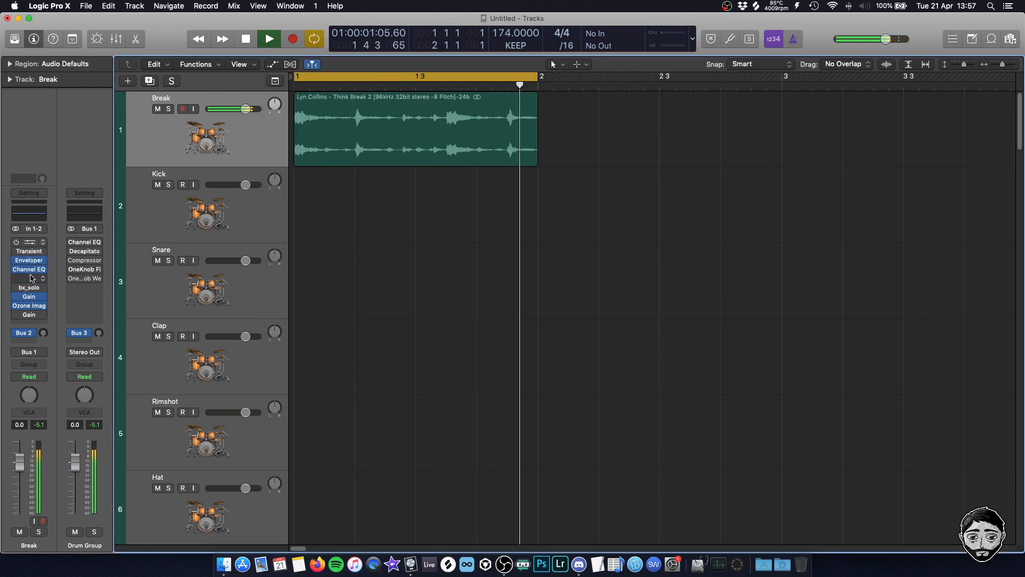
left_click(30, 279)
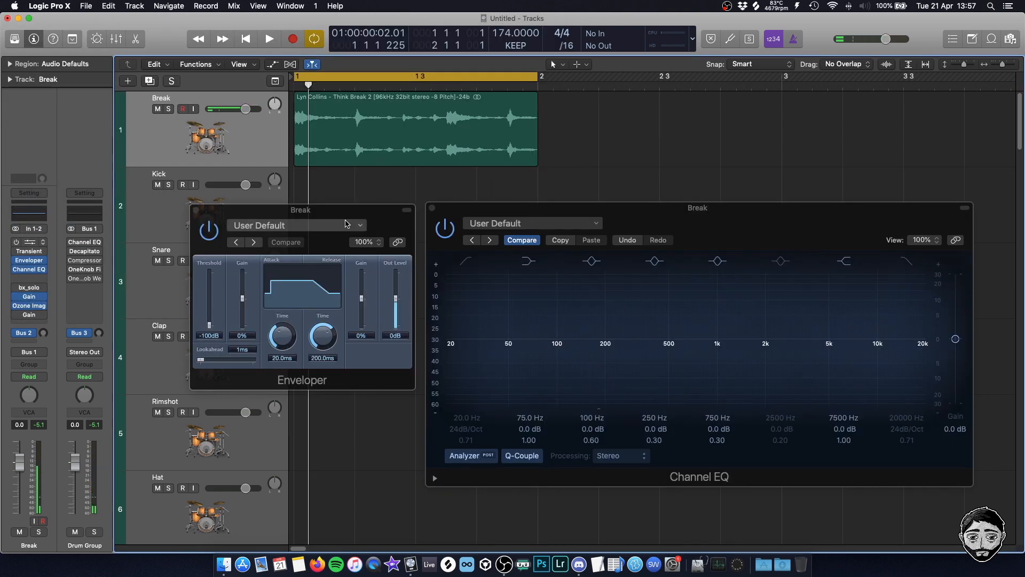
left_click(346, 222)
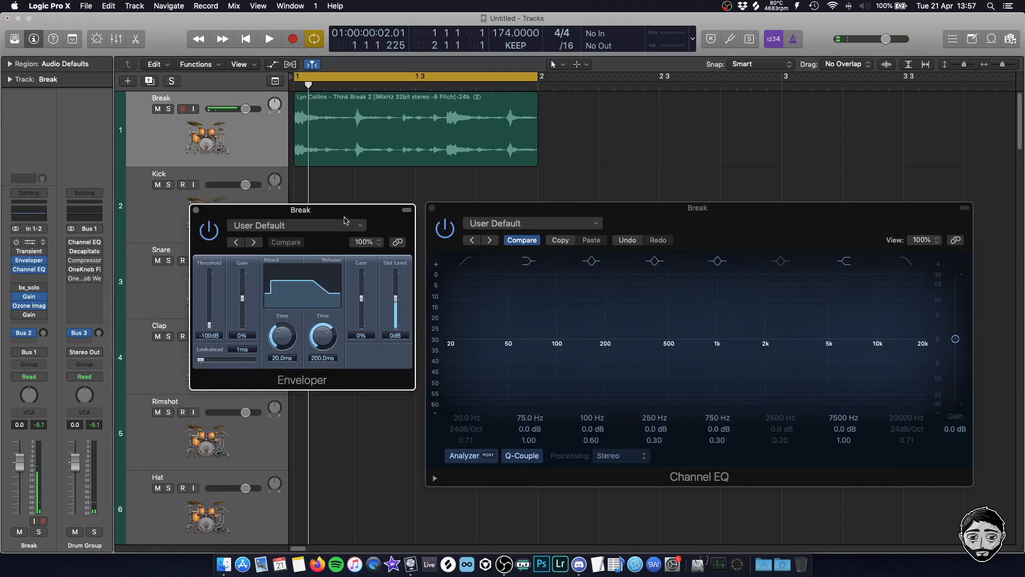
Listen to the break with the Enveloper at its default settings against the Channel EQ analyzer, and stop playback
left_click(274, 42)
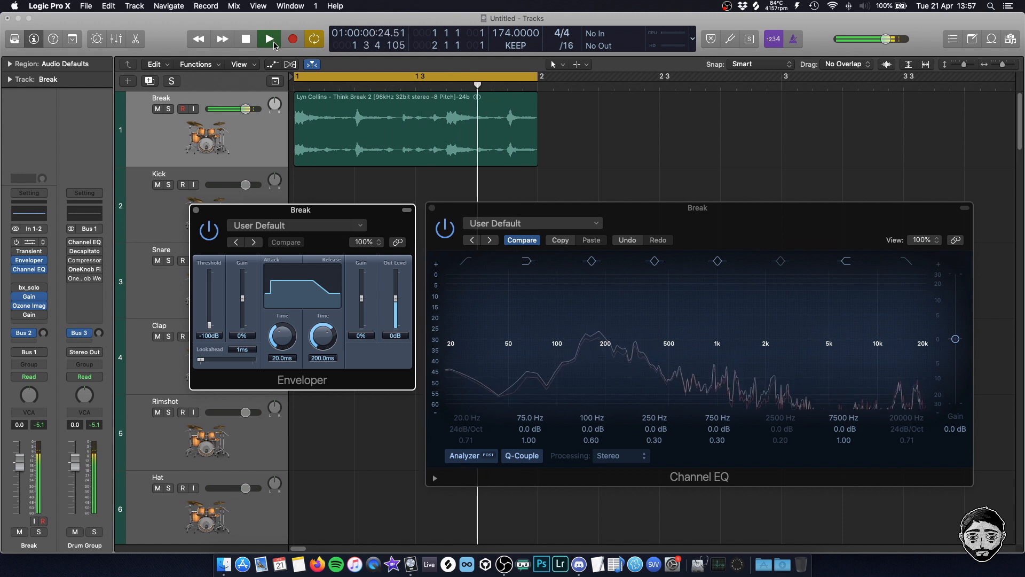
left_click(264, 46)
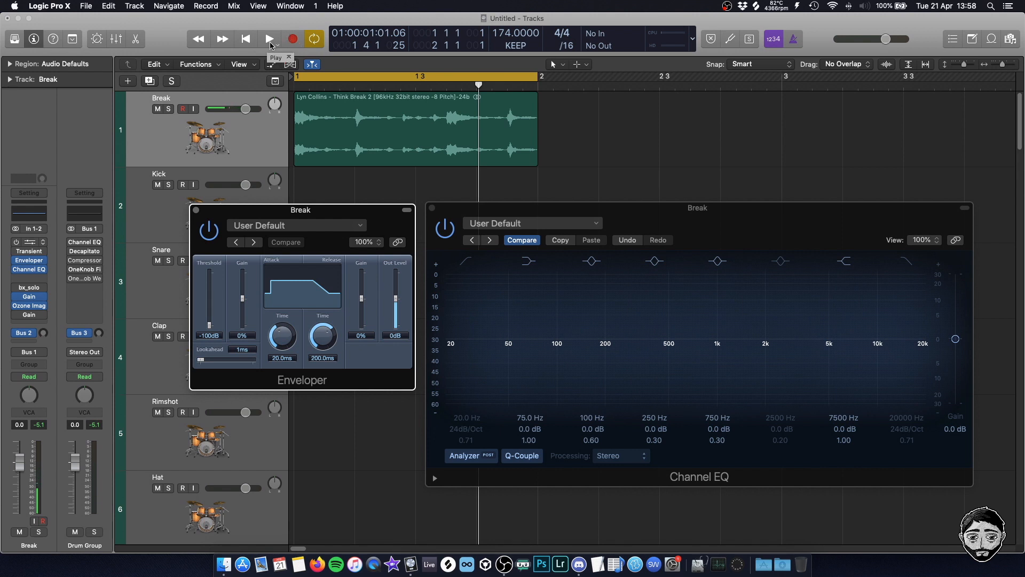
left_click(755, 344)
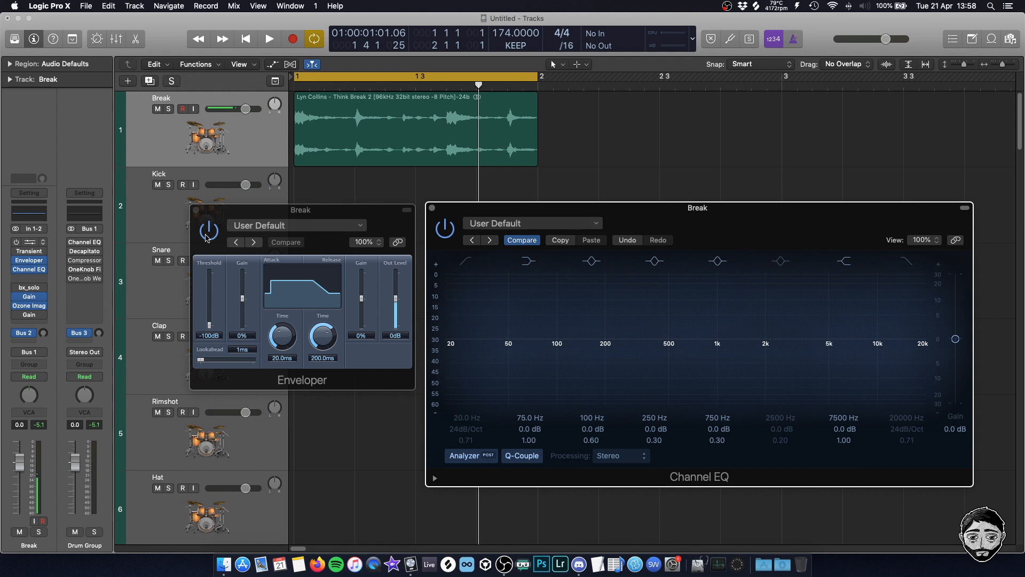
left_click(327, 222)
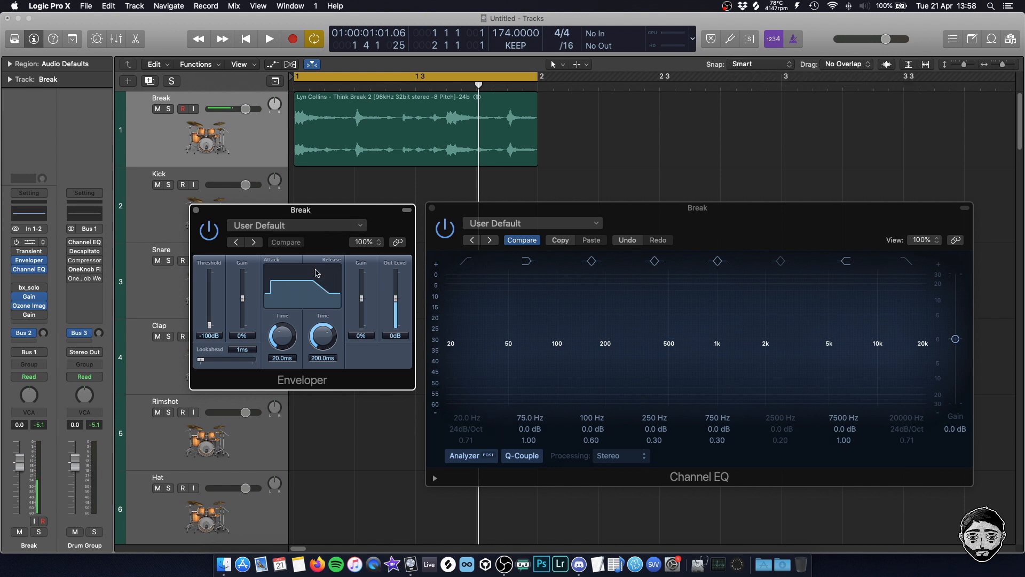
left_click_drag(315, 218, 307, 213)
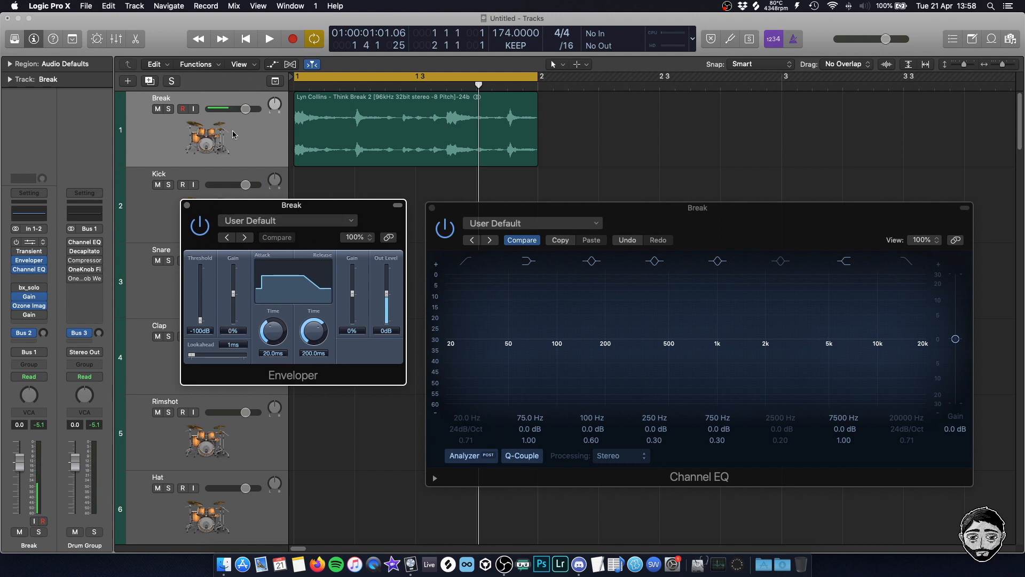
Loop the break, set the Enveloper's release gain to -100%, and compare the sound with the plug-in bypassed and enabled
key("space")
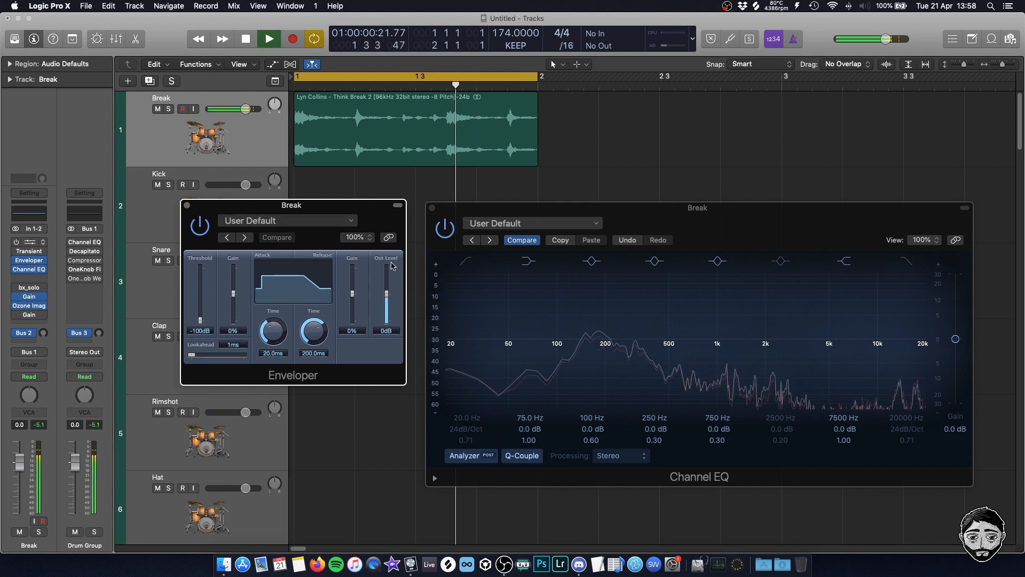
left_click_drag(352, 293, 353, 326)
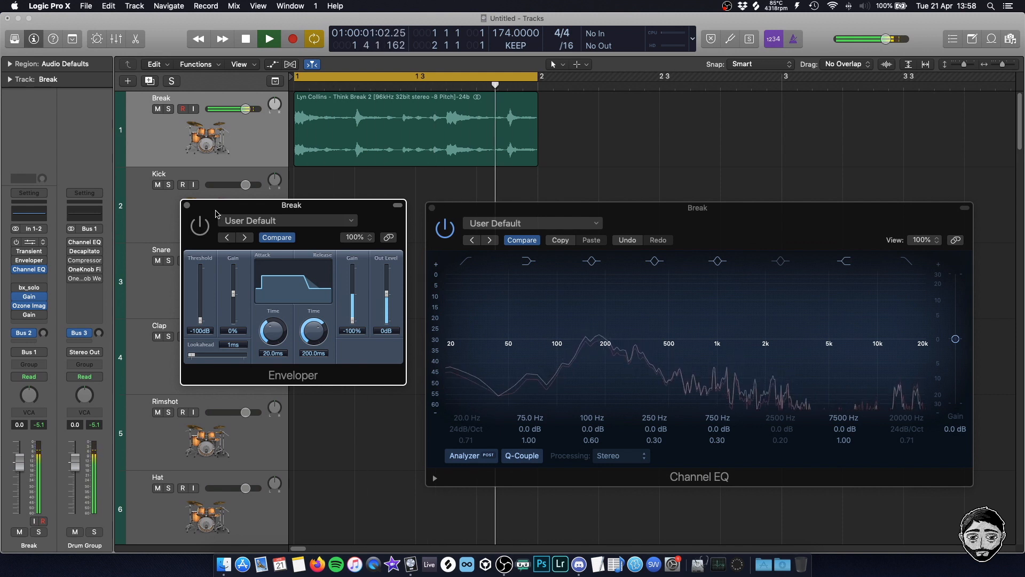
left_click(205, 229)
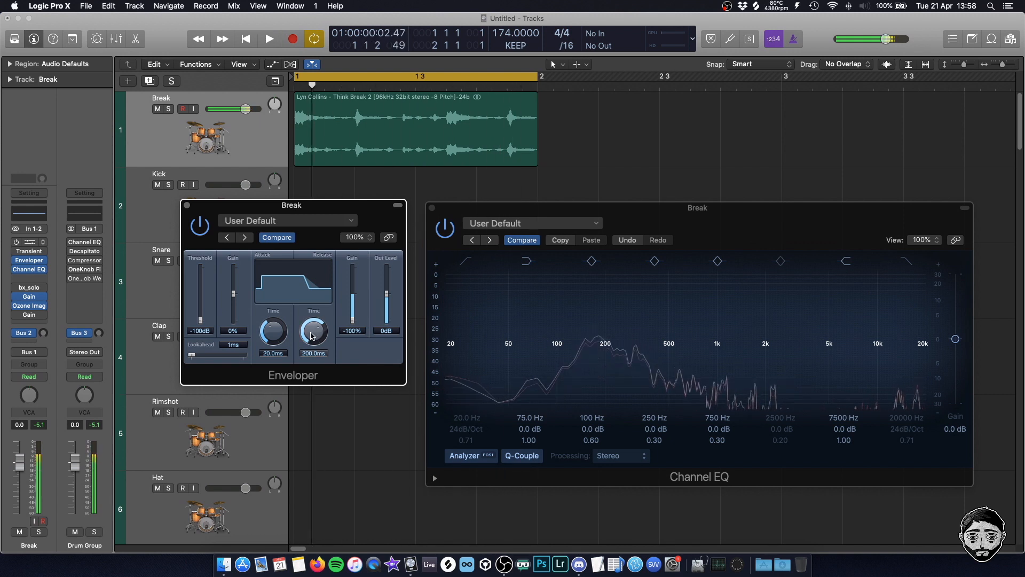
Audition different Enveloper release times and release gains on the looping break, ending at 2000 ms and -100%
mouse_move(312, 335)
left_mouse_down()
mouse_move(320, 303)
mouse_move(309, 352)
mouse_move(305, 336)
left_mouse_up()
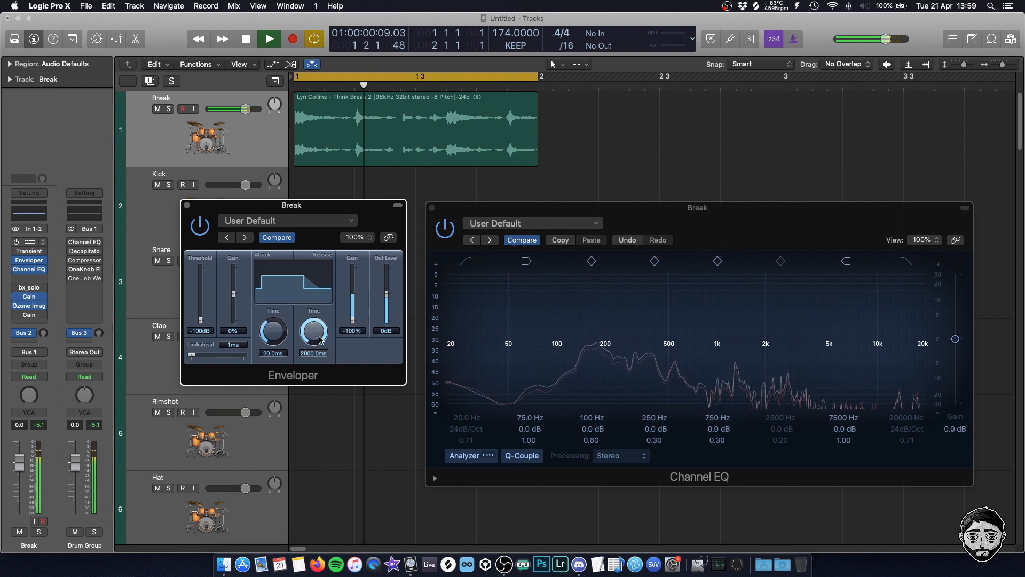
left_click_drag(319, 340, 362, 265)
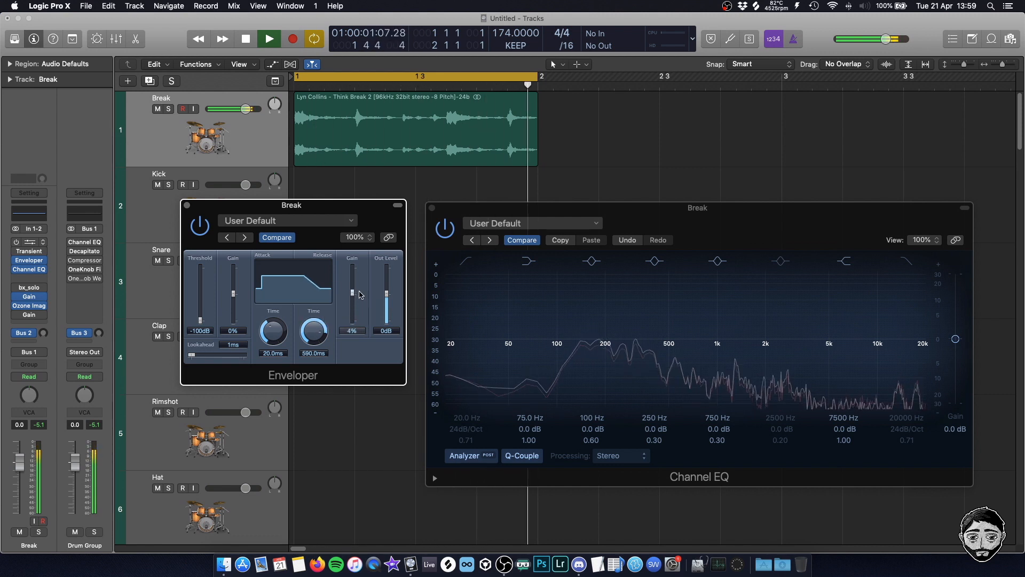
left_click_drag(362, 265, 362, 327)
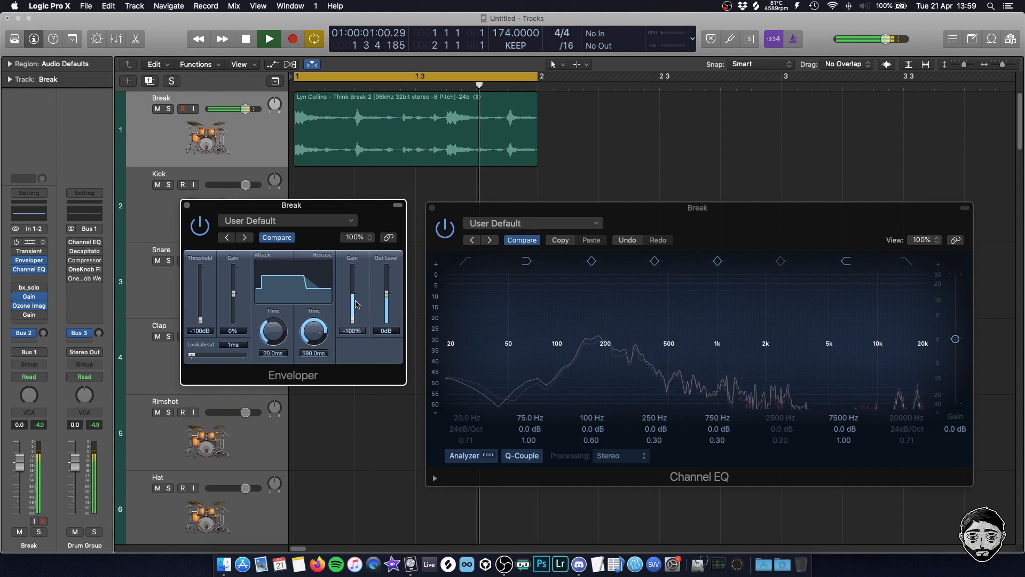
left_click_drag(311, 338, 319, 330)
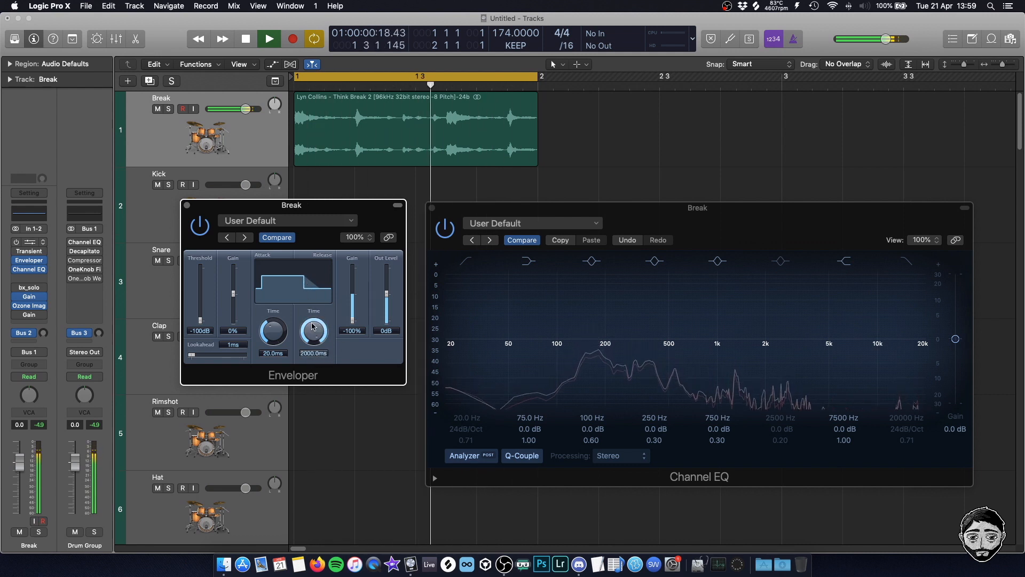
Arrange the Transient Master and Channel EQ windows side by side, play the break, and lower Transient Master's sustain
left_click_drag(332, 205, 343, 216)
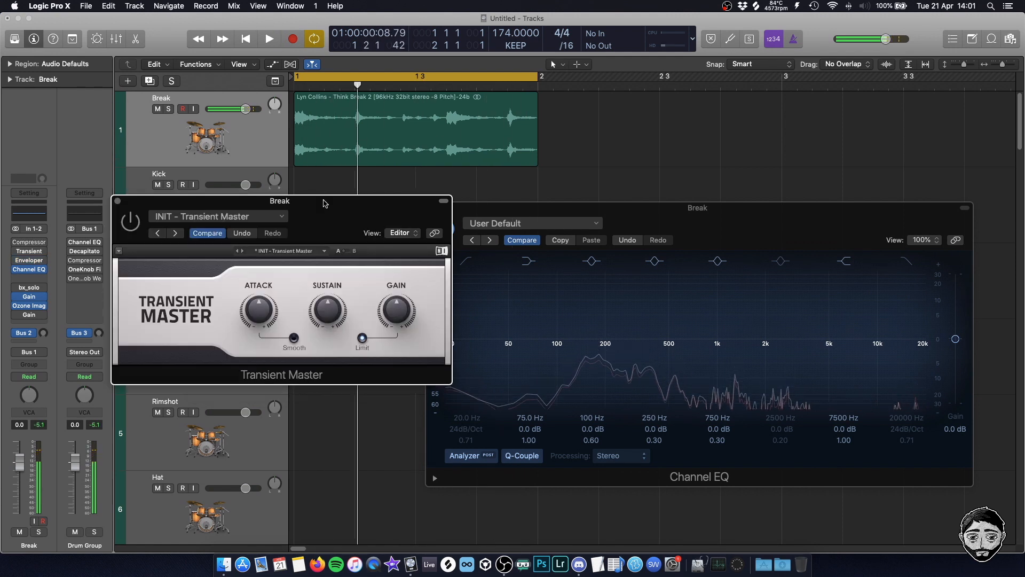
left_click_drag(645, 209, 681, 210)
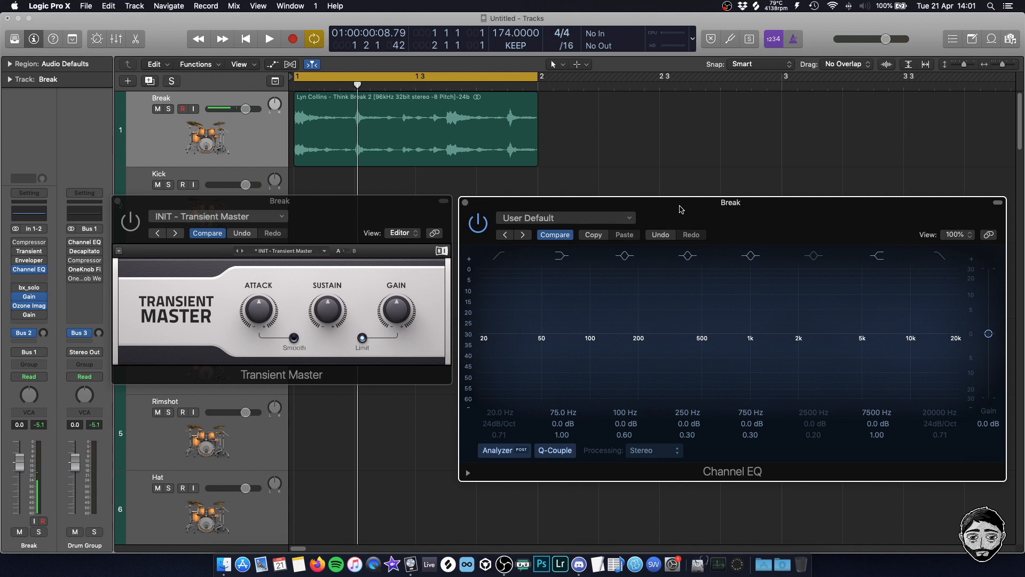
left_click(363, 348)
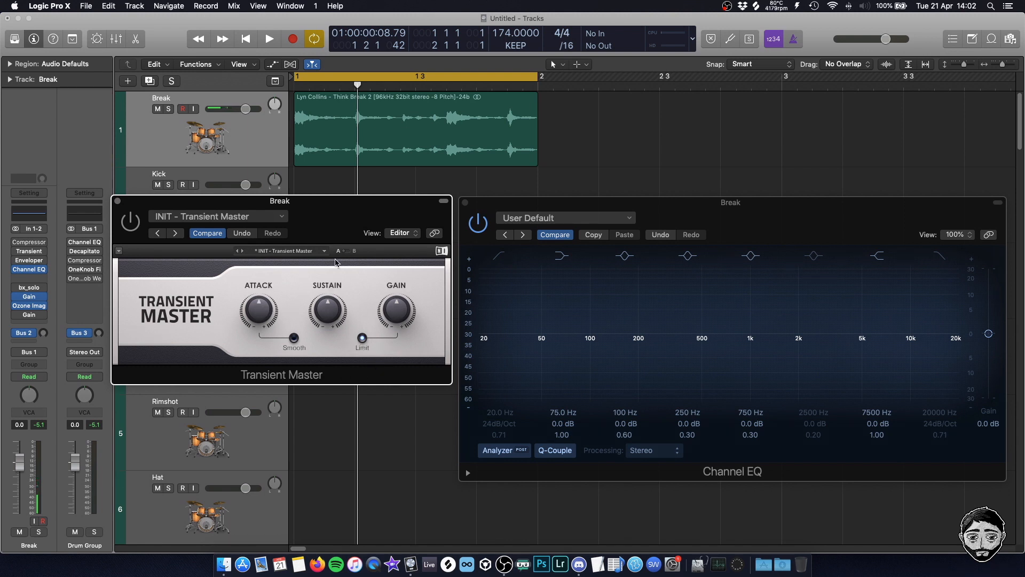
key("space")
left_click_drag(340, 317, 333, 361)
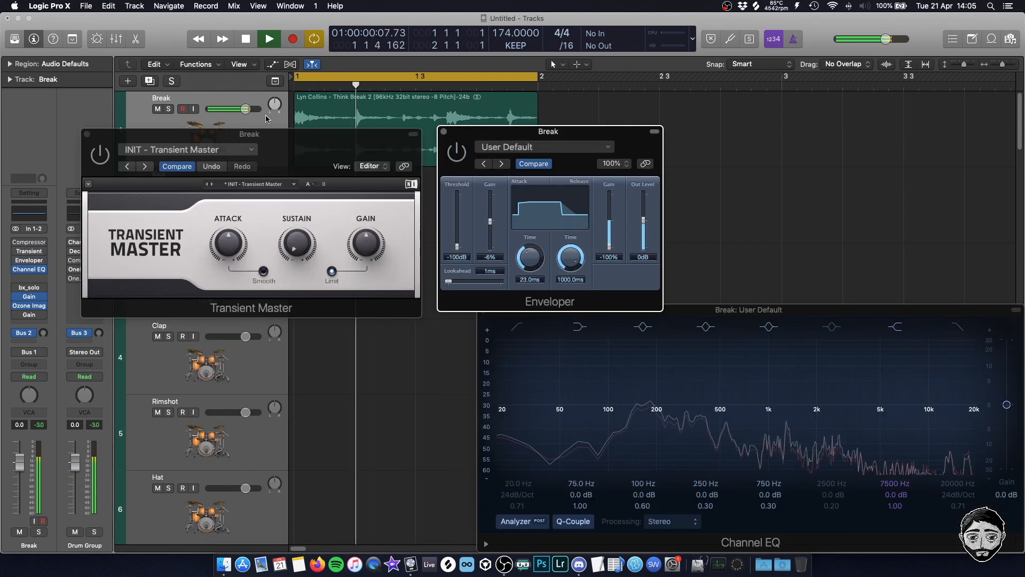
Stop playback, close the Transient Master, Enveloper and Channel EQ windows, and return the playhead to the start
key("space")
left_click(87, 134)
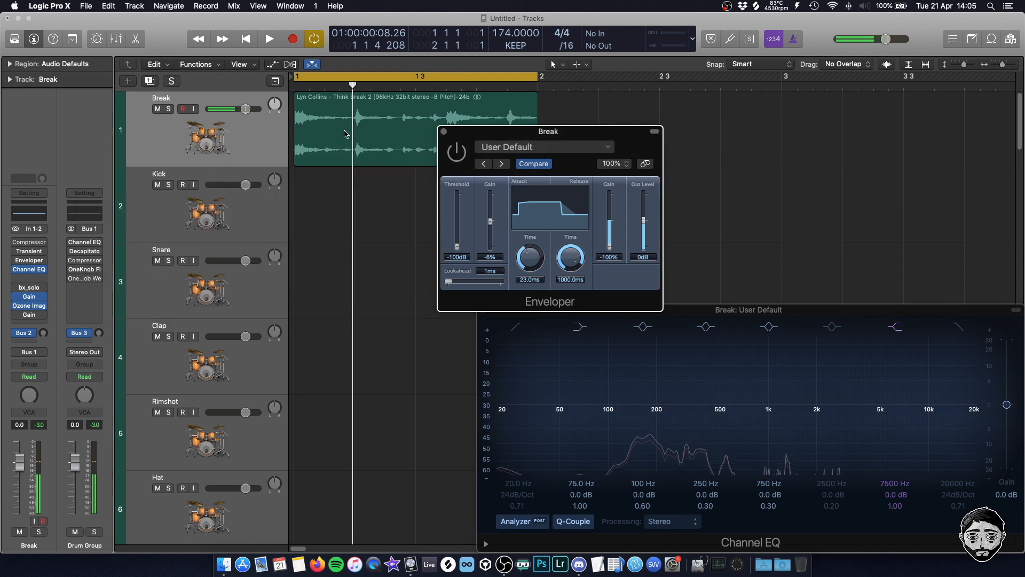
left_click(444, 131)
left_click_drag(488, 313, 430, 246)
left_click(426, 242)
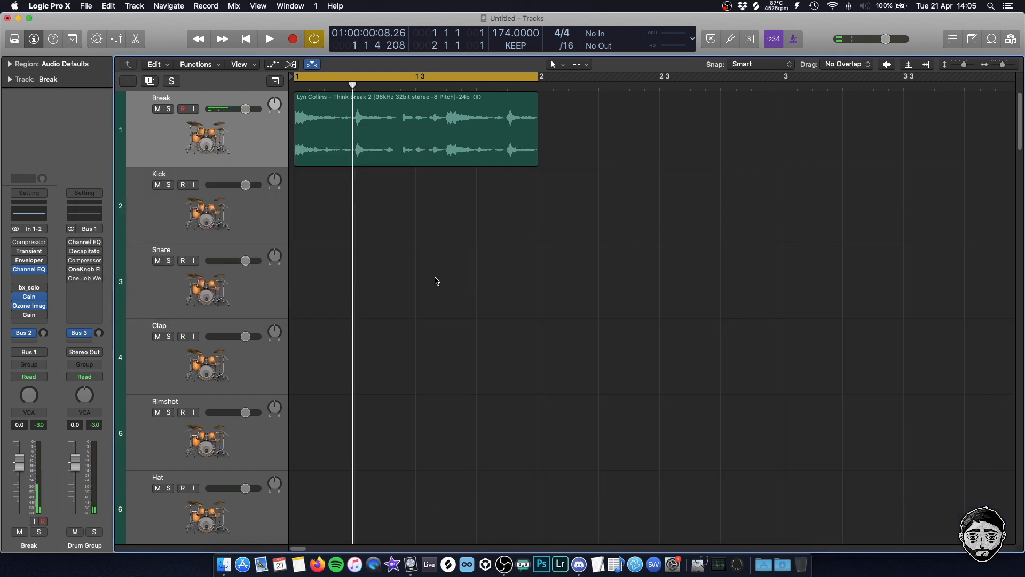
key("Return")
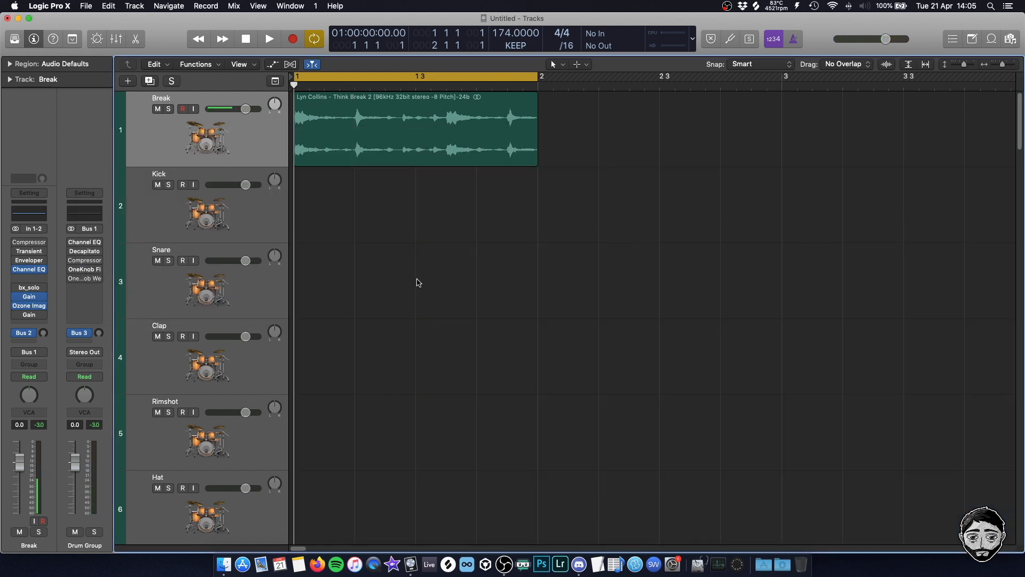
Enable Transient Master on the Break channel with its sustain at 0.0%, and close its window
left_click(402, 156)
left_click(446, 256)
left_click(26, 250)
left_click_drag(285, 139, 427, 146)
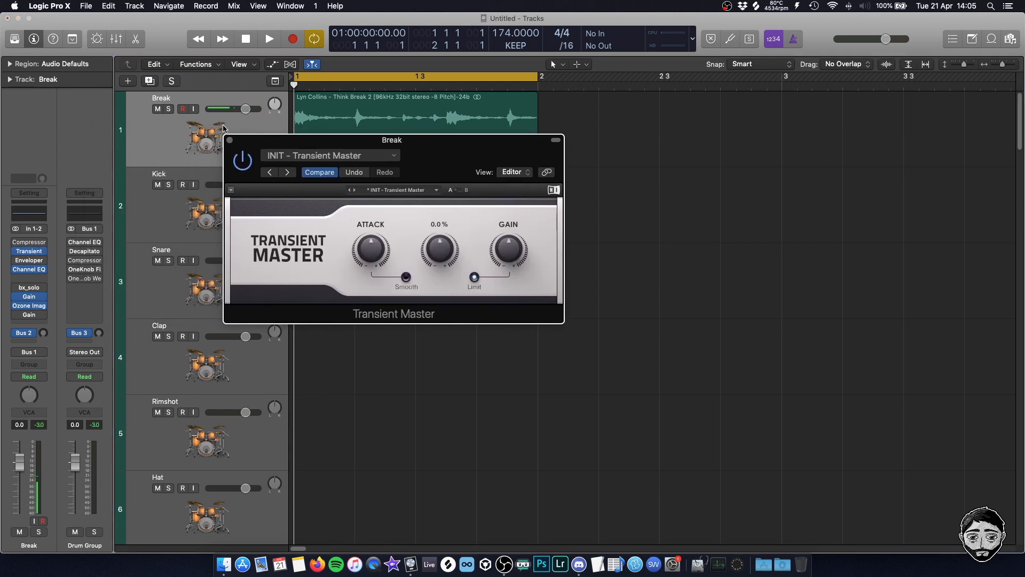
left_click(229, 140)
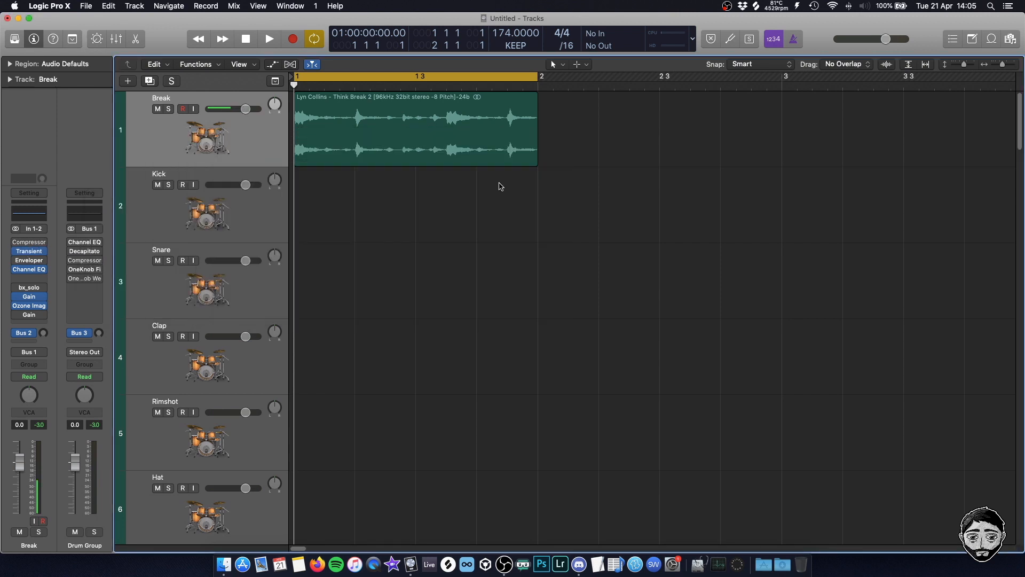
left_click_drag(587, 140, 394, 127)
left_click(425, 245)
left_click_drag(665, 213, 301, 97)
left_click(532, 218)
left_click(504, 565)
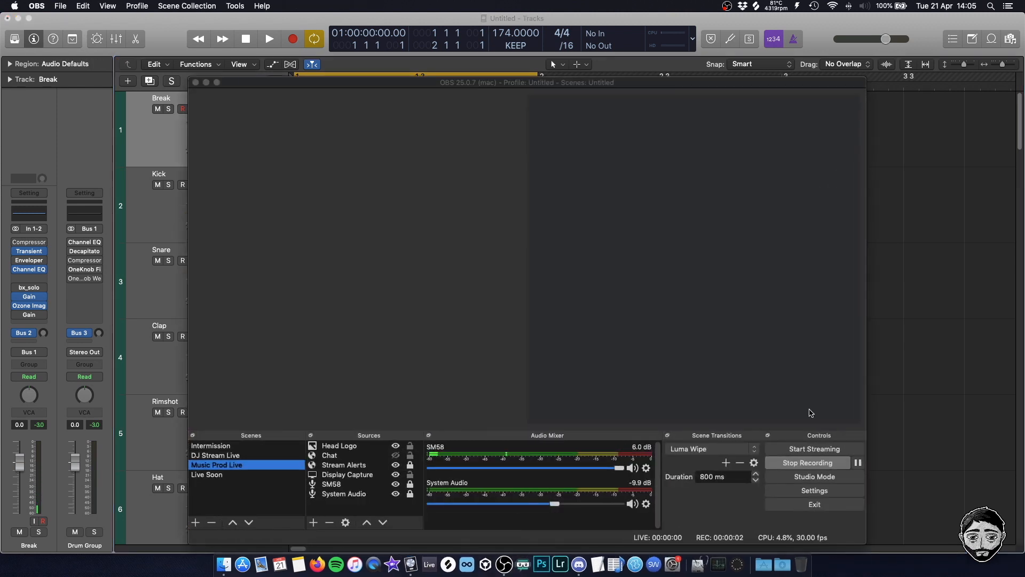